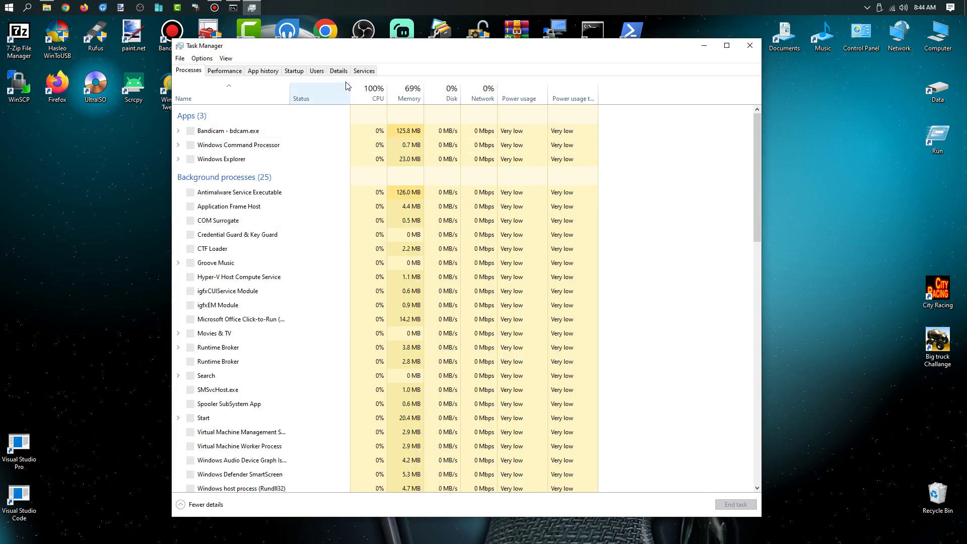
# Open the file location of the running explorer.exe process from the process details, and minimise both windows
pyautogui.click(339, 70)
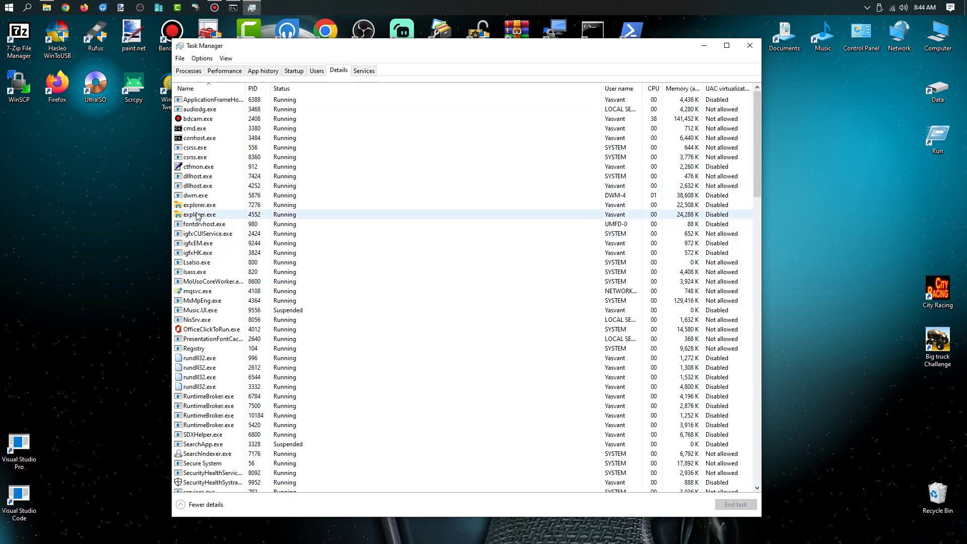
pyautogui.rightClick(196, 214)
pyautogui.click(243, 321)
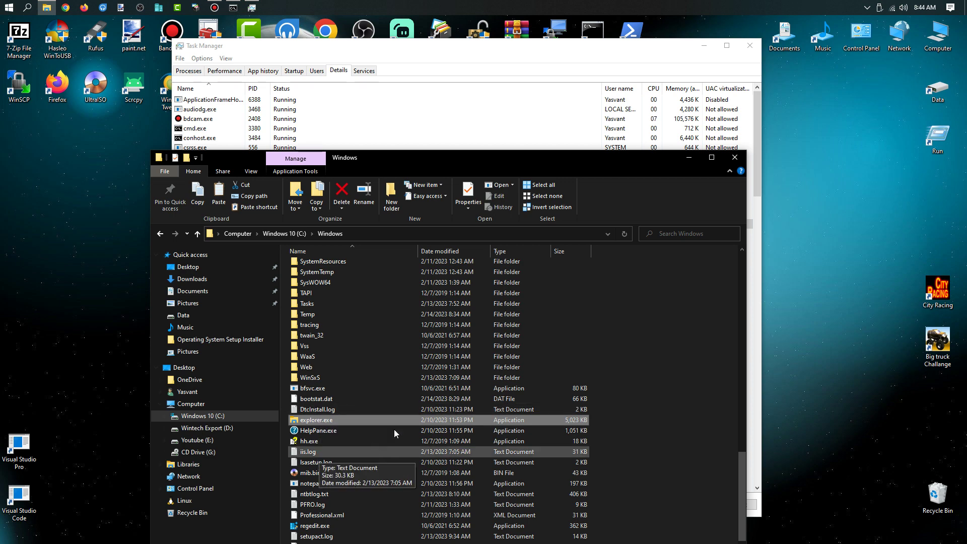
pyautogui.click(663, 376)
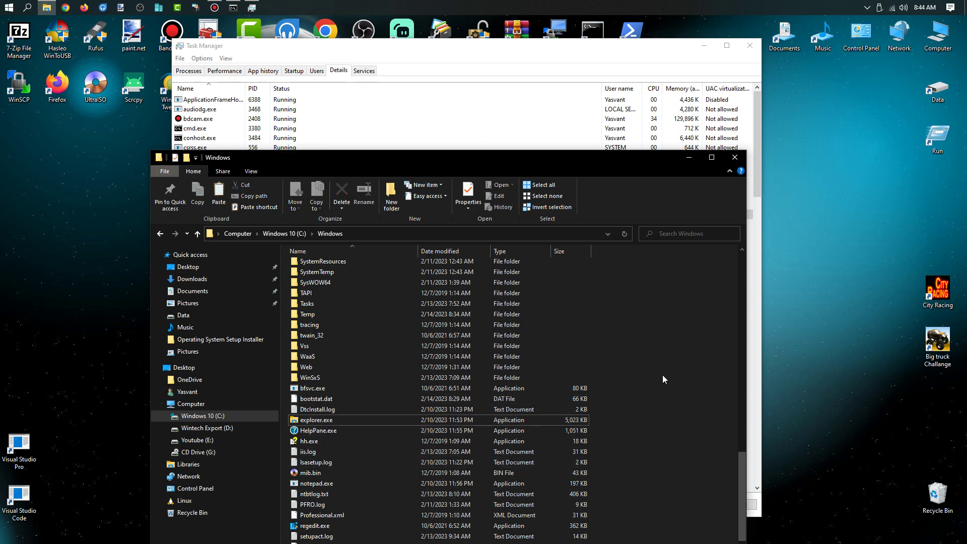
pyautogui.moveTo(473, 164); pyautogui.dragTo(381, 126)
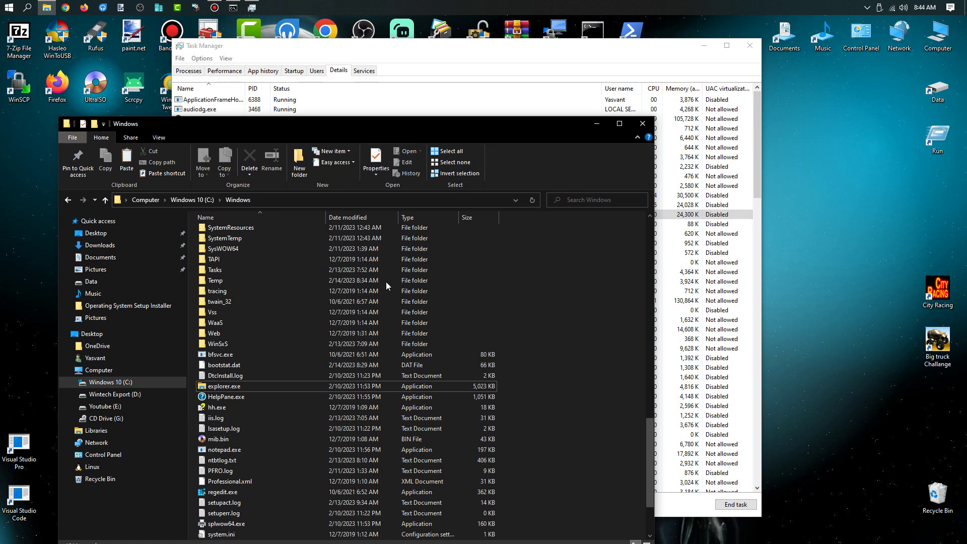
pyautogui.click(596, 124)
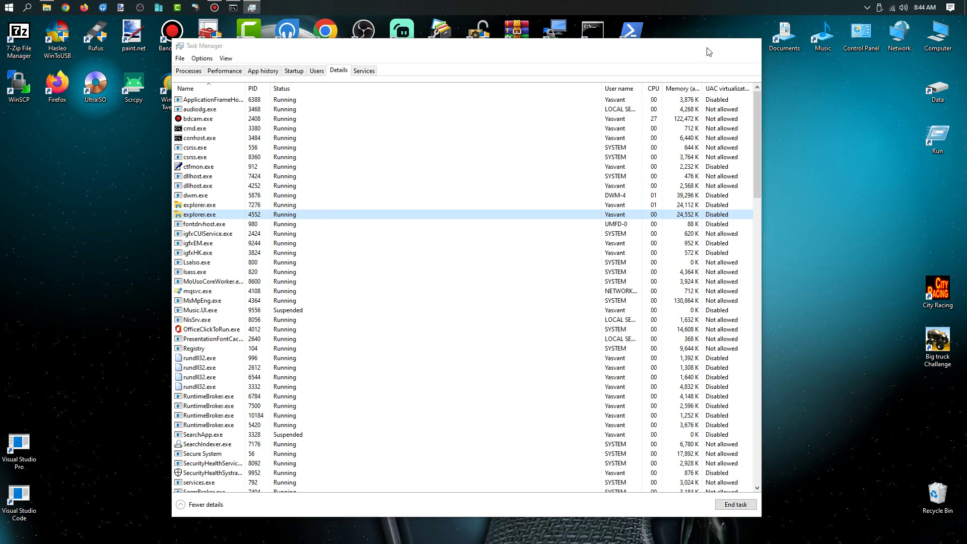
pyautogui.click(704, 45)
# Bring explorer.exe from the Windows_10_&_11_Files folder in D:\Softwares onto the desktop and close the folder window
pyautogui.doubleClick(920, 48)
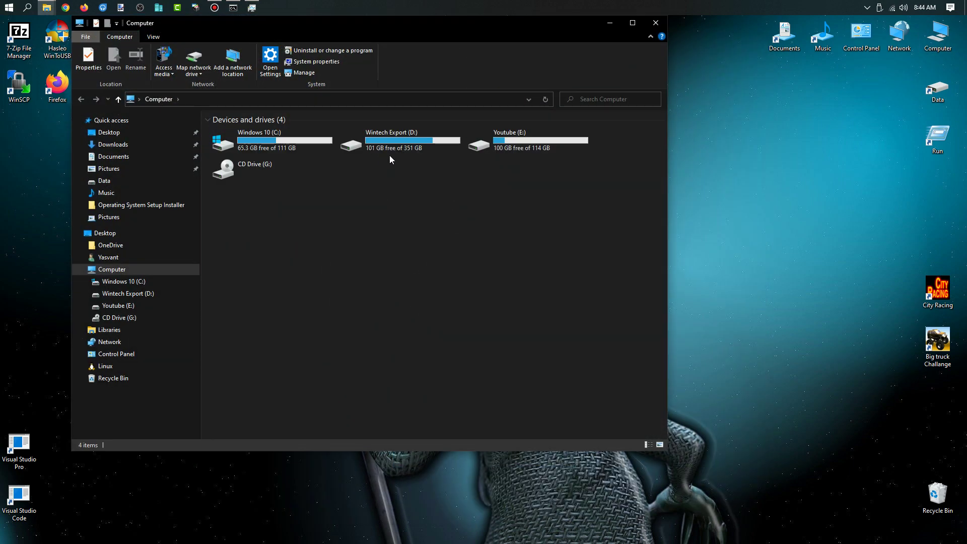
pyautogui.click(393, 146)
pyautogui.moveTo(401, 25); pyautogui.dragTo(508, 103)
pyautogui.doubleClick(505, 217)
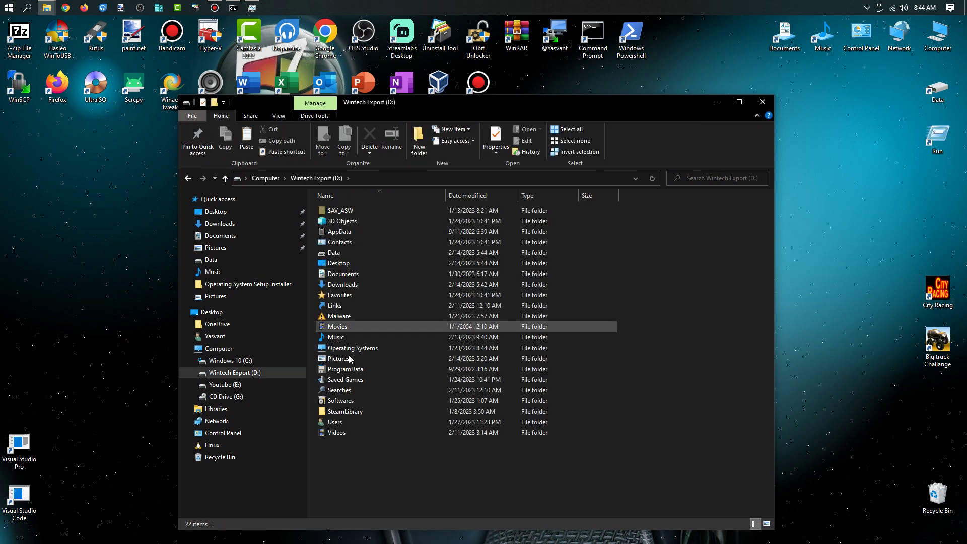
pyautogui.doubleClick(340, 401)
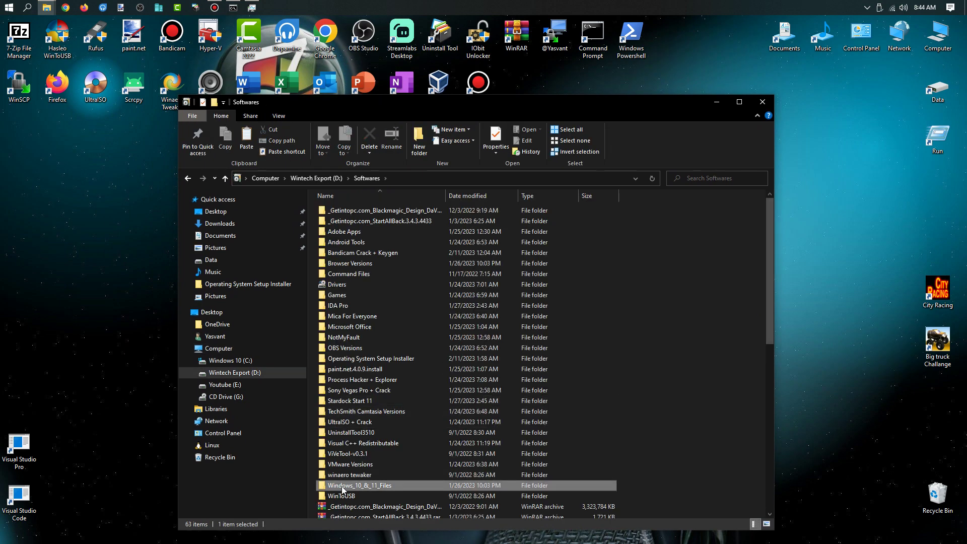
pyautogui.doubleClick(342, 484)
pyautogui.click(332, 422)
pyautogui.moveTo(344, 422); pyautogui.dragTo(63, 316)
pyautogui.click(762, 101)
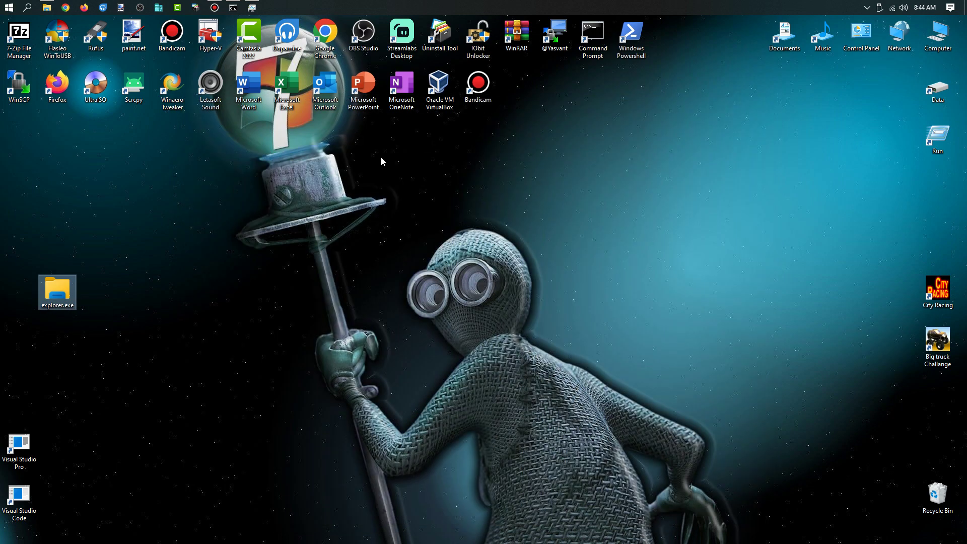
# Move the explorer.exe icon to the middle of the desktop
pyautogui.moveTo(36, 296); pyautogui.dragTo(343, 297)
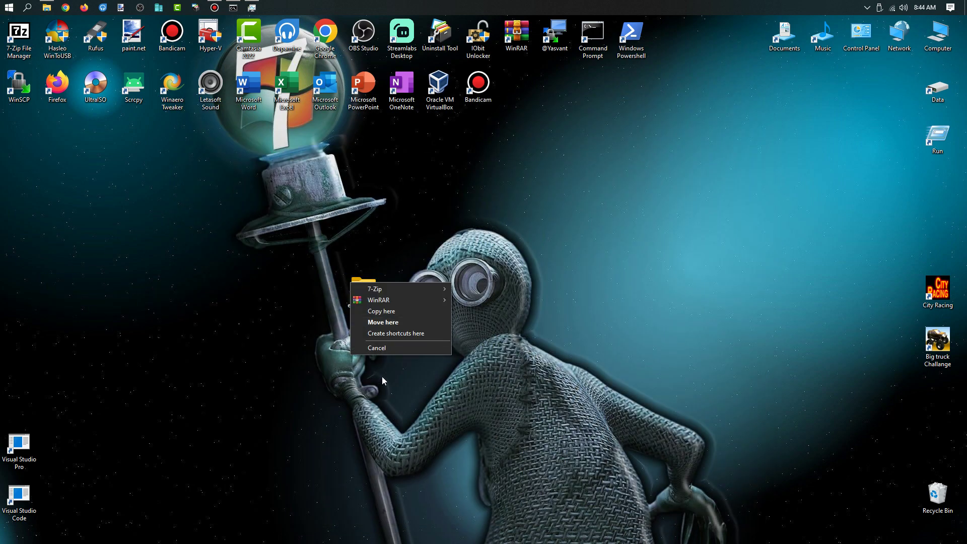
pyautogui.rightClick(377, 263)
pyautogui.rightClick(365, 292)
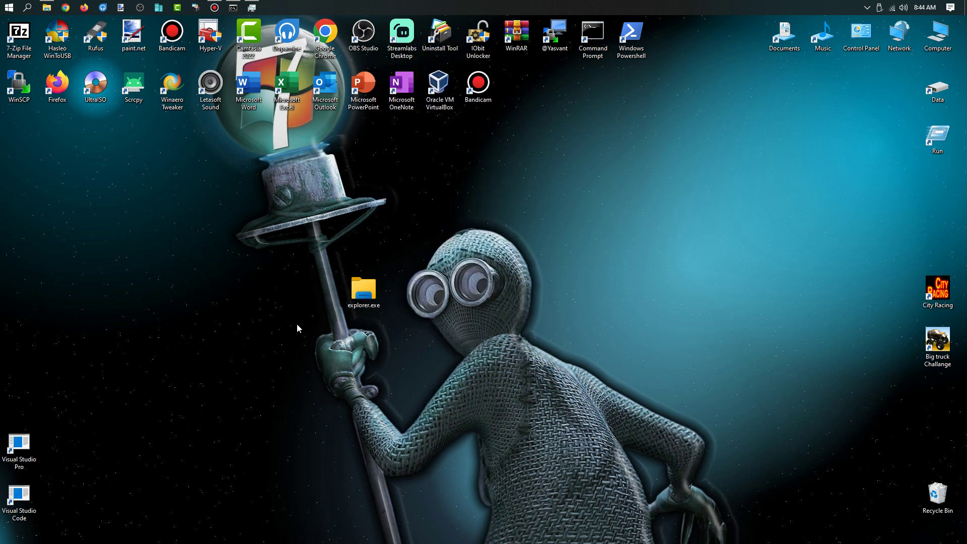
# View the general properties of the explorer.exe file on the desktop
pyautogui.doubleClick(378, 301)
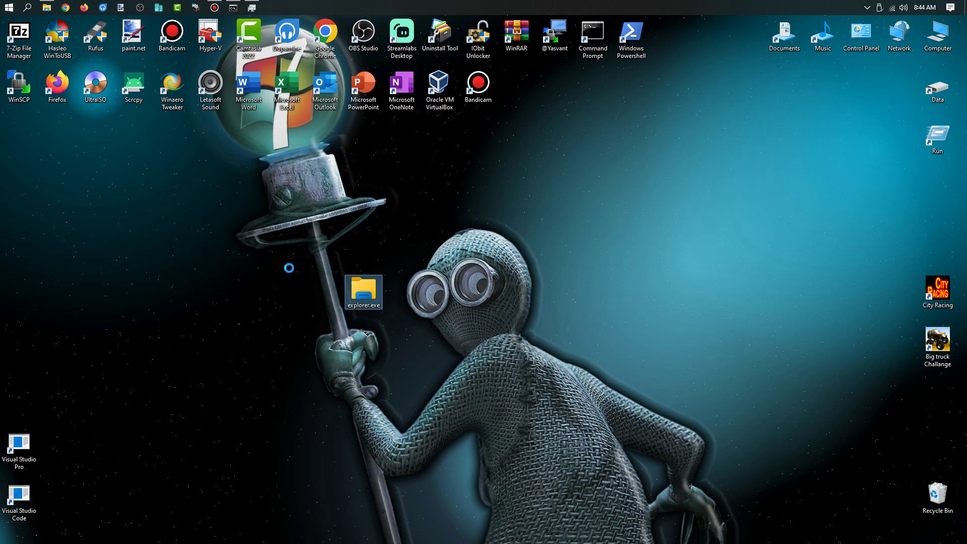
pyautogui.rightClick(377, 300)
pyautogui.click(430, 294)
pyautogui.click(437, 289)
pyautogui.click(411, 291)
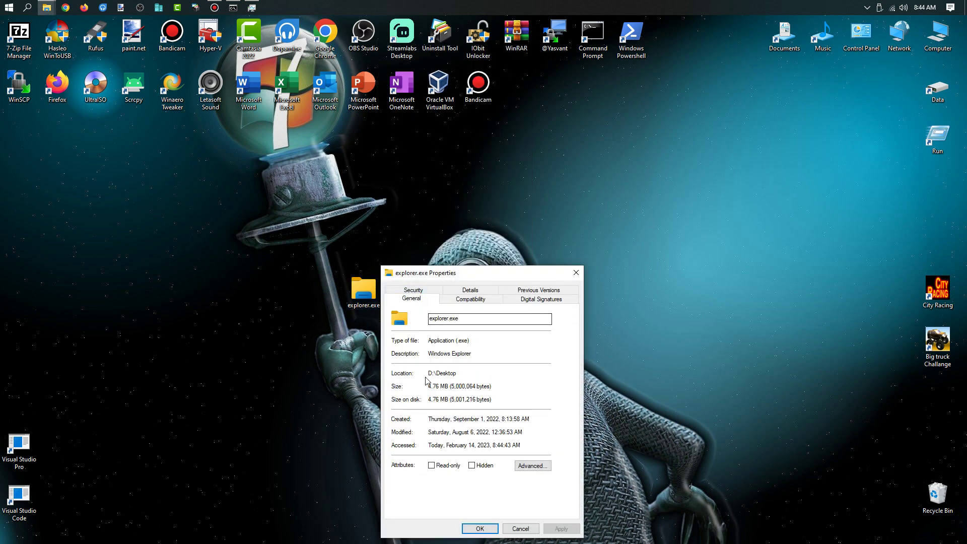
pyautogui.moveTo(479, 320); pyautogui.dragTo(384, 323)
pyautogui.write('Windows 11 E')
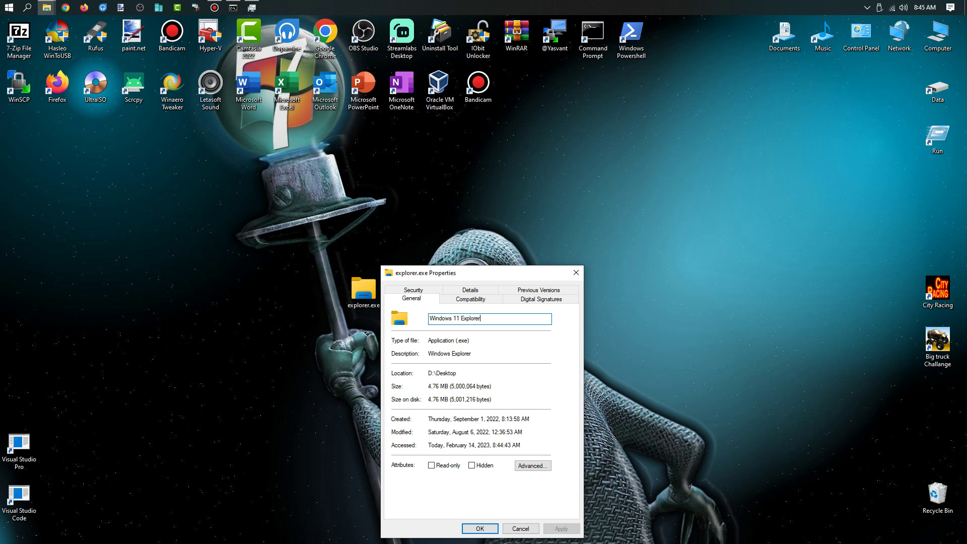
pyautogui.press('\\')
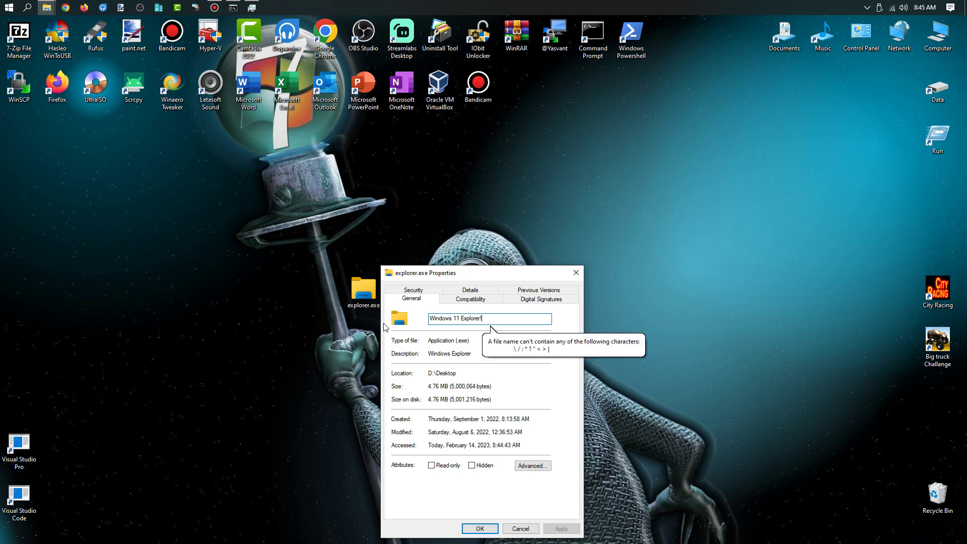
pyautogui.press('BackSpace')
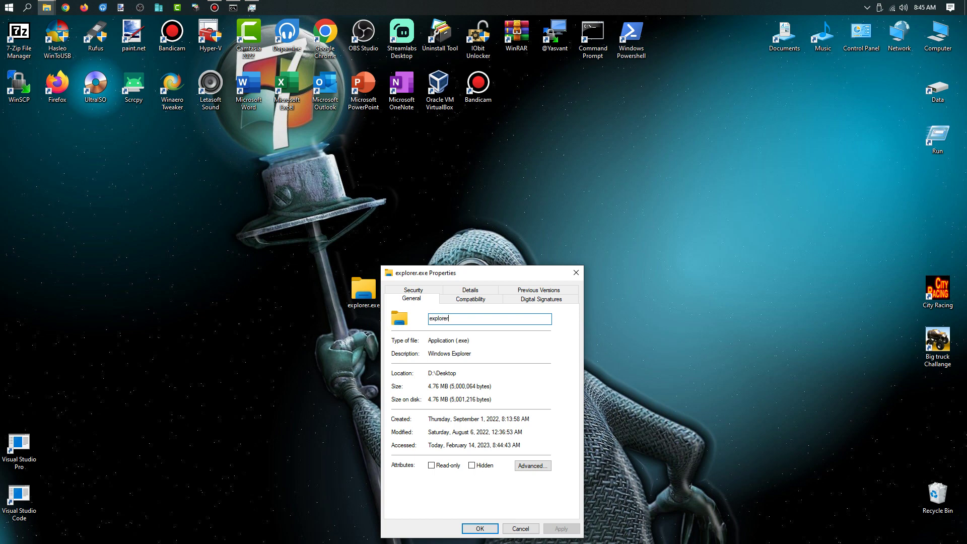
pyautogui.click(575, 273)
pyautogui.rightClick(594, 270)
pyautogui.click(619, 298)
pyautogui.moveTo(619, 298); pyautogui.dragTo(455, 387)
pyautogui.moveTo(554, 243); pyautogui.dragTo(262, 382)
pyautogui.moveTo(508, 227); pyautogui.dragTo(369, 293)
# Check the security permissions of explorer.exe in C:\Windows, and minimise the folder window
pyautogui.click(46, 7)
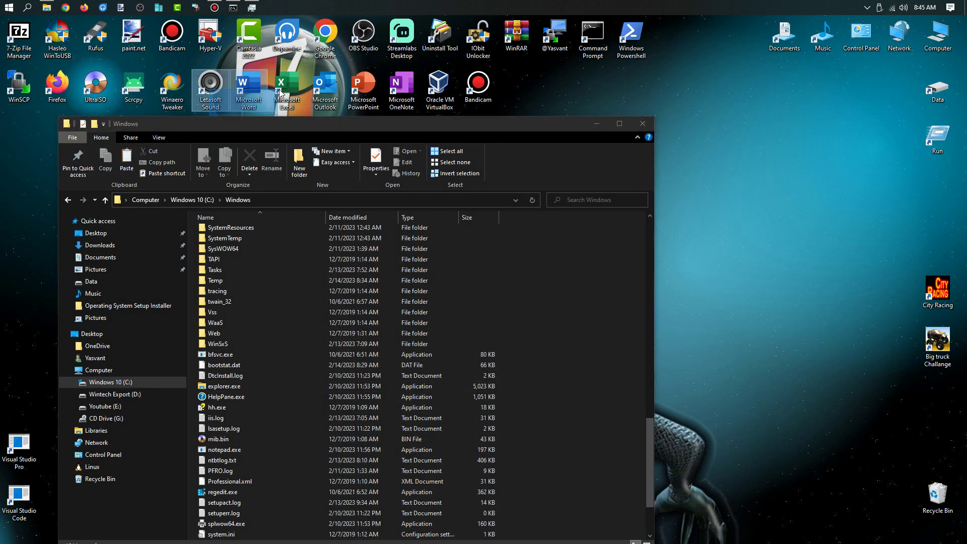
pyautogui.moveTo(267, 129); pyautogui.dragTo(319, 101)
pyautogui.rightClick(277, 360)
pyautogui.click(325, 355)
pyautogui.click(367, 308)
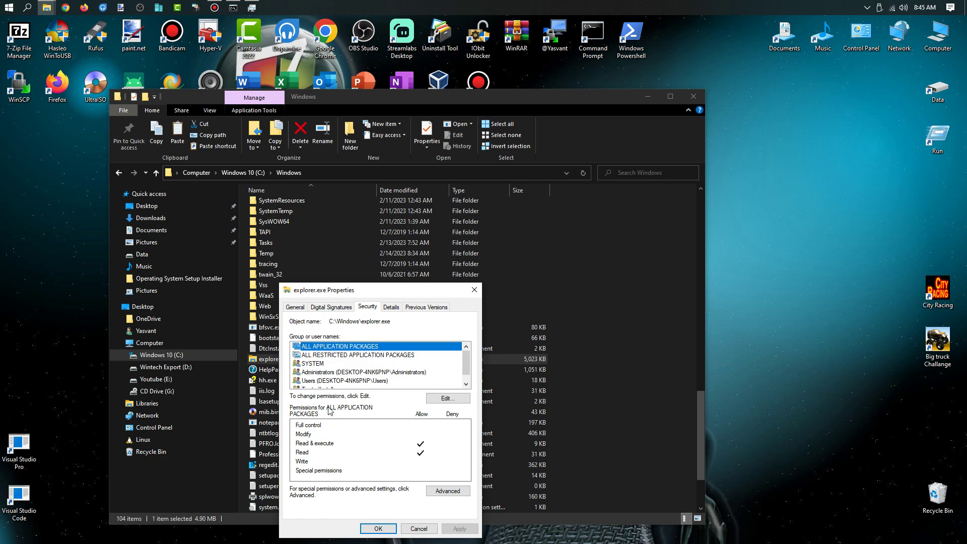
pyautogui.click(474, 290)
pyautogui.click(648, 98)
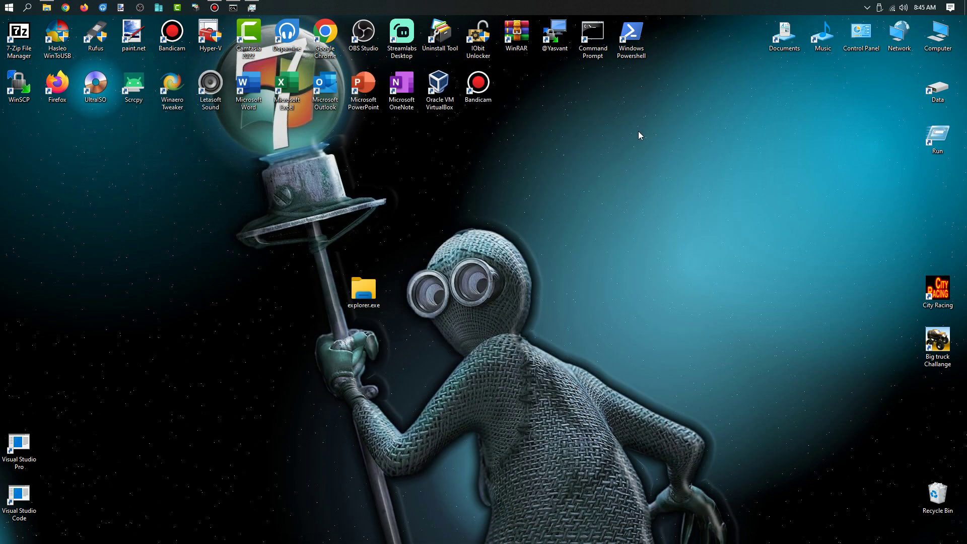
# Search for cmd, run Command Prompt as administrator, and move its window toward the middle of the screen
pyautogui.press('super')
pyautogui.write('cmd')
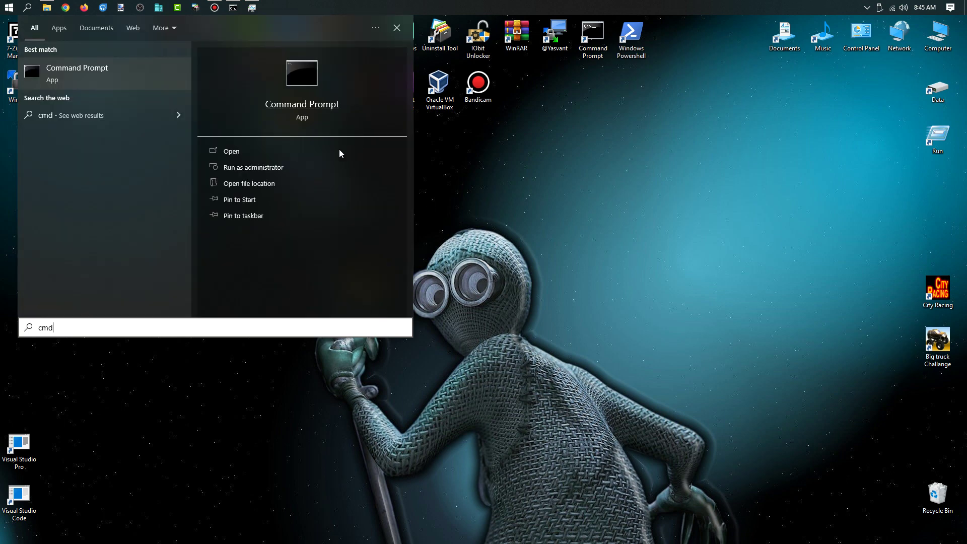
pyautogui.click(292, 169)
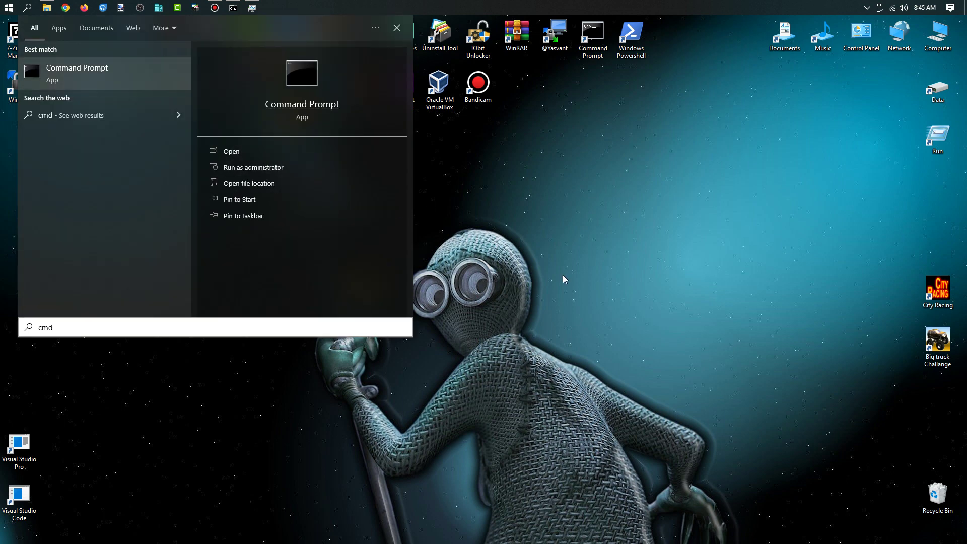
pyautogui.click(486, 203)
pyautogui.moveTo(409, 78); pyautogui.dragTo(634, 219)
# Go up to C:\Windows with cd.. and take ownership of the file with takeown -f explorer.exe
pyautogui.write('cd..')
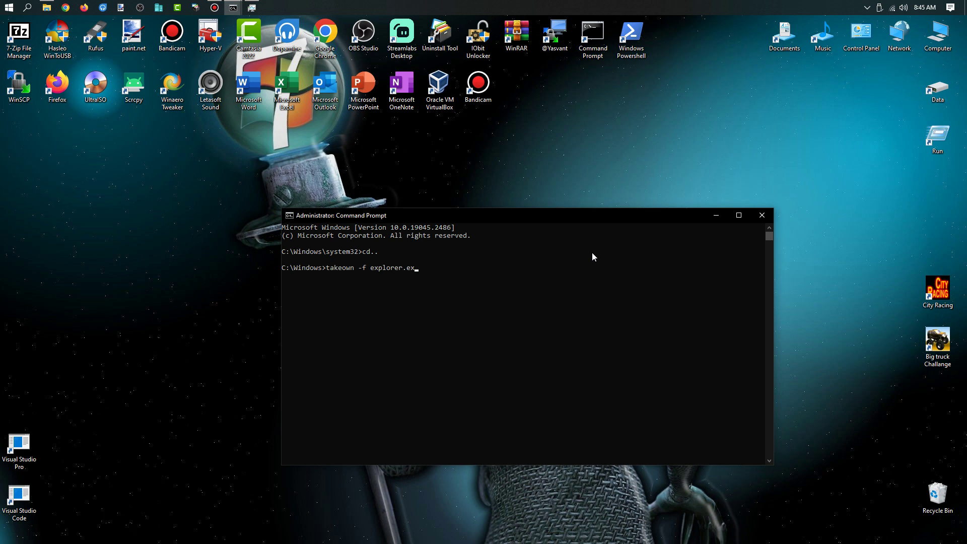
pyautogui.press('BackSpace')
pyautogui.press('Return')
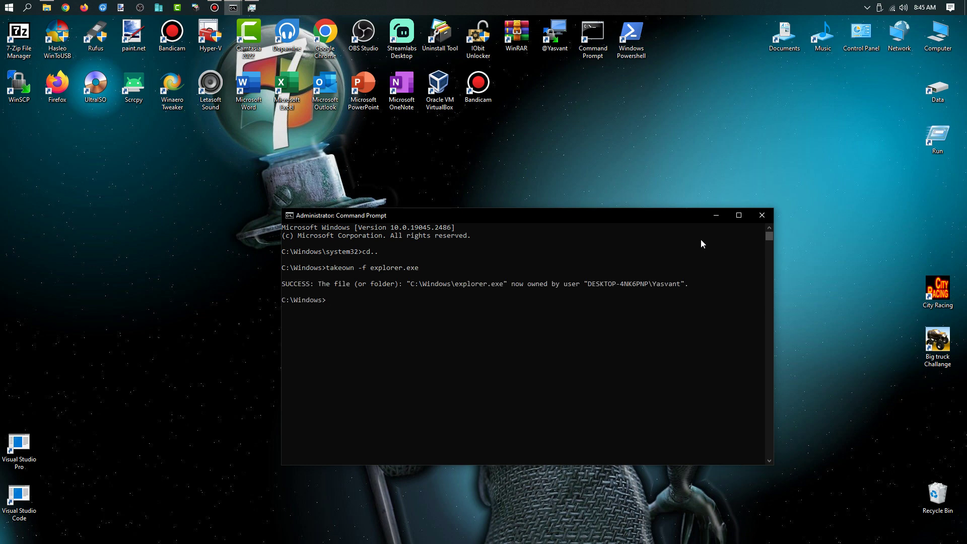
# Edit the security permissions of explorer.exe in C:\Windows and allow full control for Administrators
pyautogui.click(46, 7)
pyautogui.rightClick(259, 359)
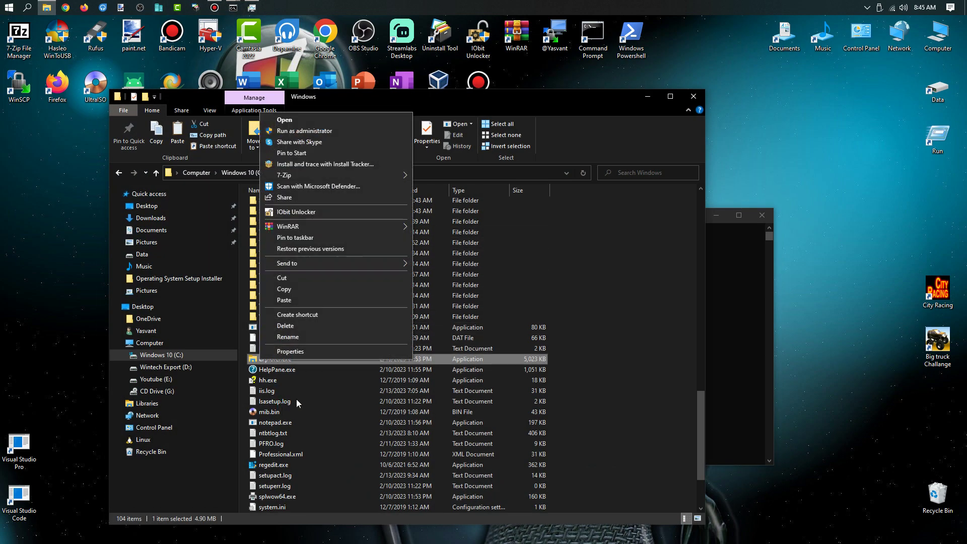
pyautogui.click(292, 356)
pyautogui.click(352, 307)
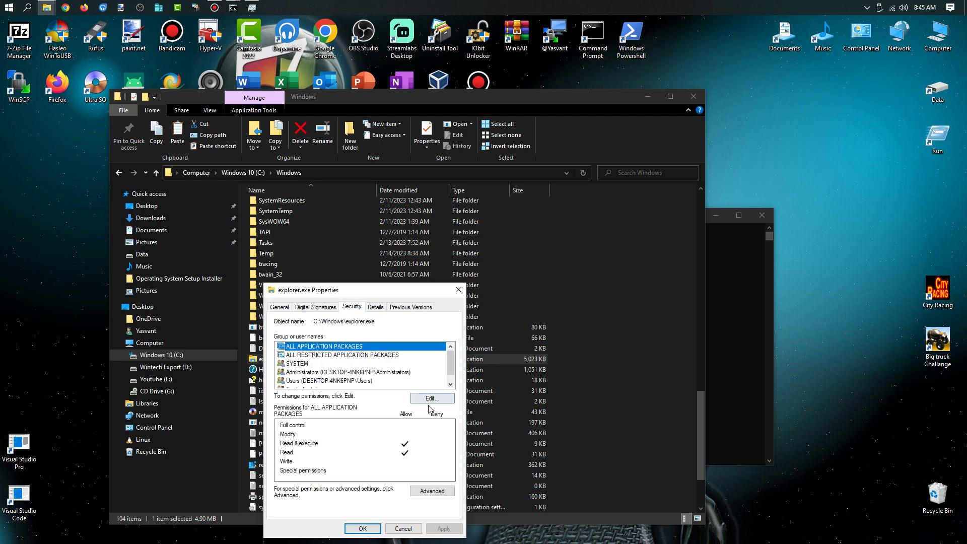
pyautogui.click(426, 397)
pyautogui.click(361, 402)
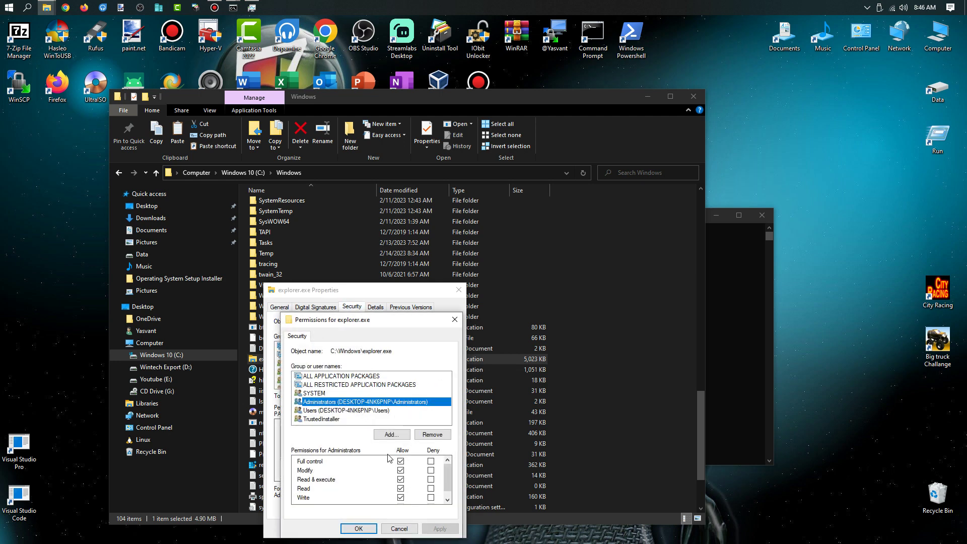
pyautogui.click(400, 461)
# Allow full control of explorer.exe for Users, confirm the permission changes, and close the file's properties
pyautogui.click(403, 411)
pyautogui.click(401, 462)
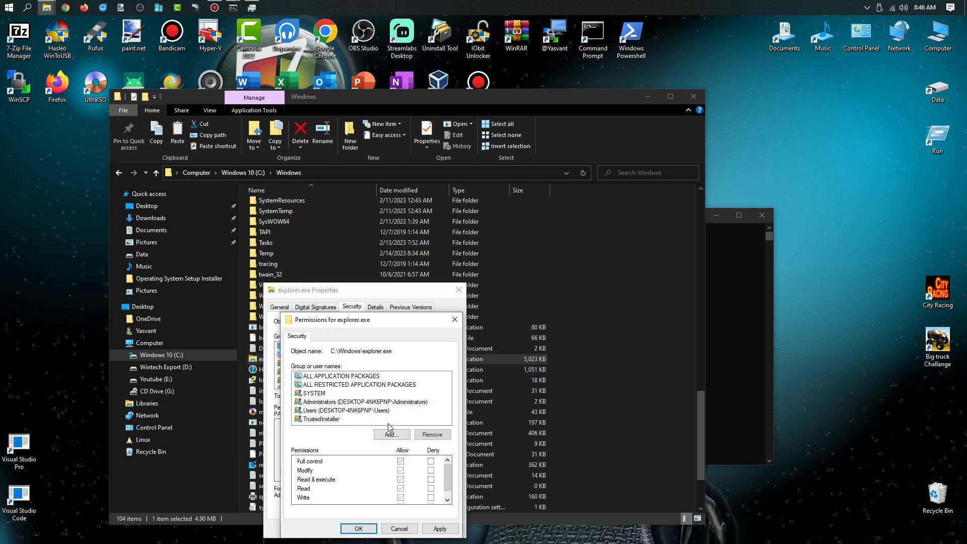
pyautogui.click(382, 419)
pyautogui.click(391, 402)
pyautogui.click(391, 396)
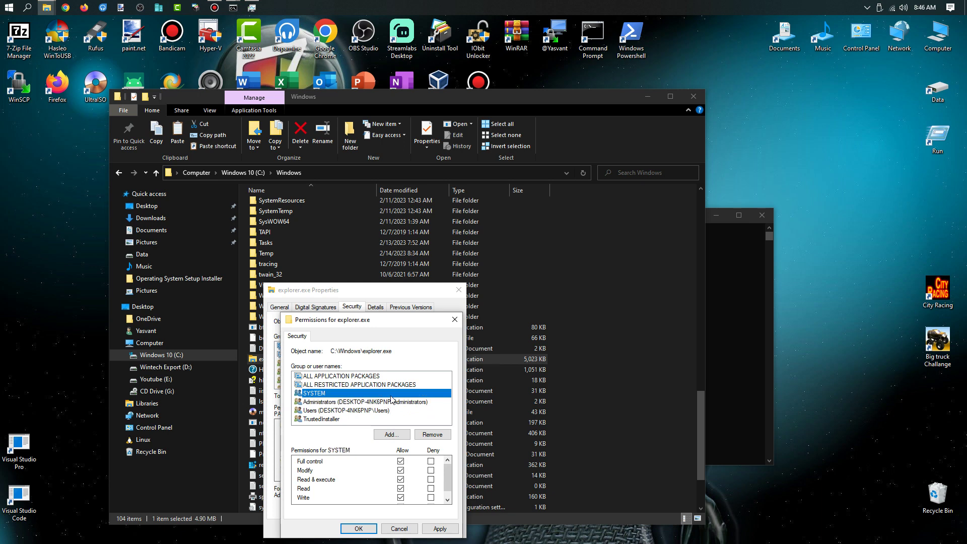
pyautogui.click(359, 528)
pyautogui.click(520, 326)
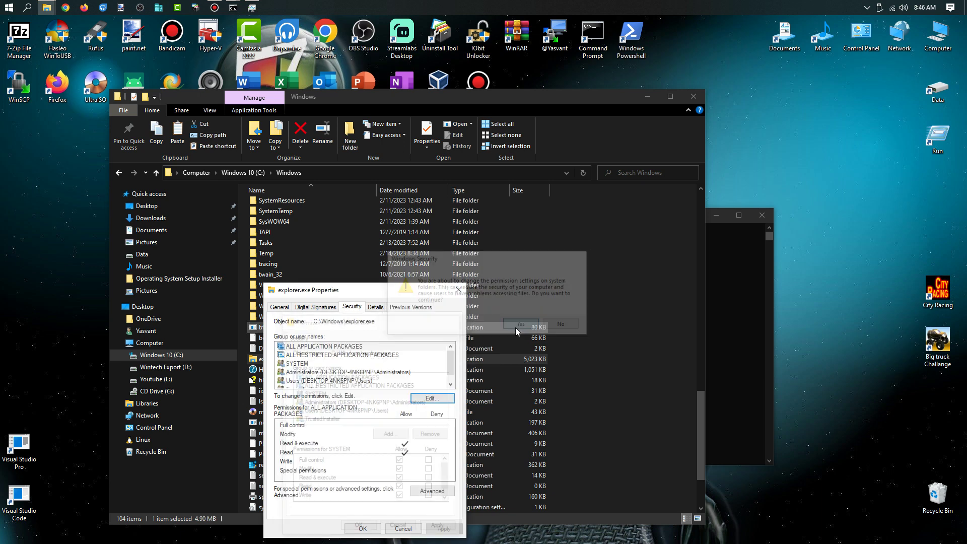
pyautogui.click(459, 289)
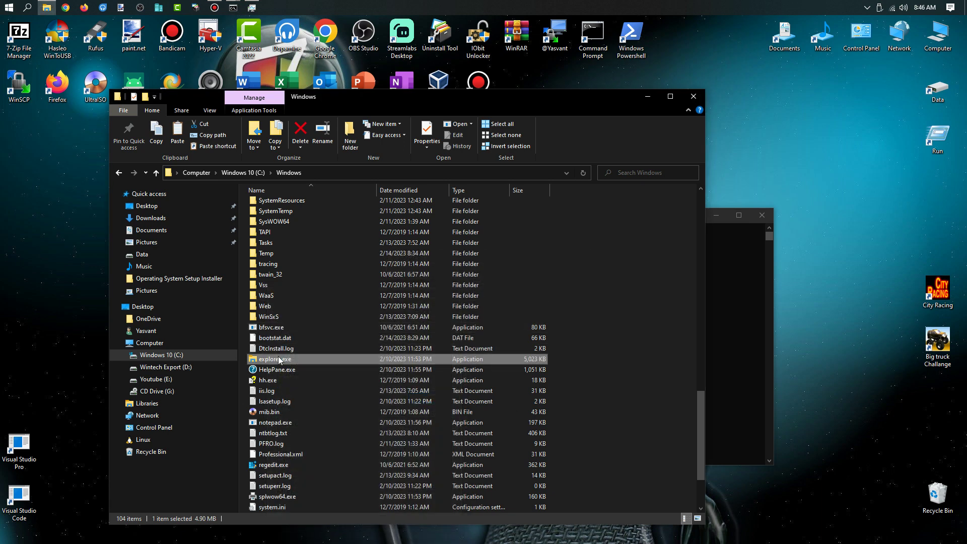
# Rename explorer.exe in C:\Windows to explorer.exe.old
pyautogui.rightClick(280, 359)
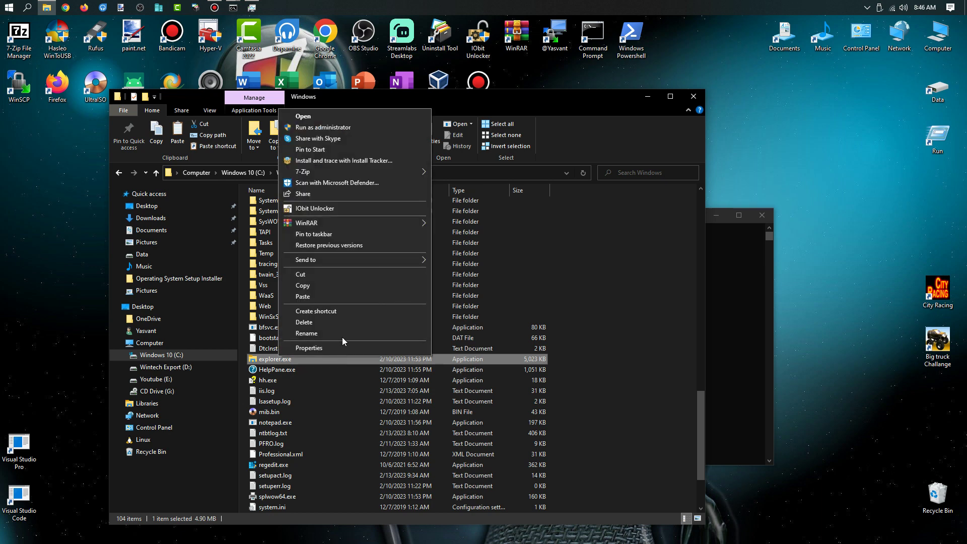
pyautogui.click(307, 333)
pyautogui.click(299, 359)
pyautogui.write('.old')
pyautogui.press('Return')
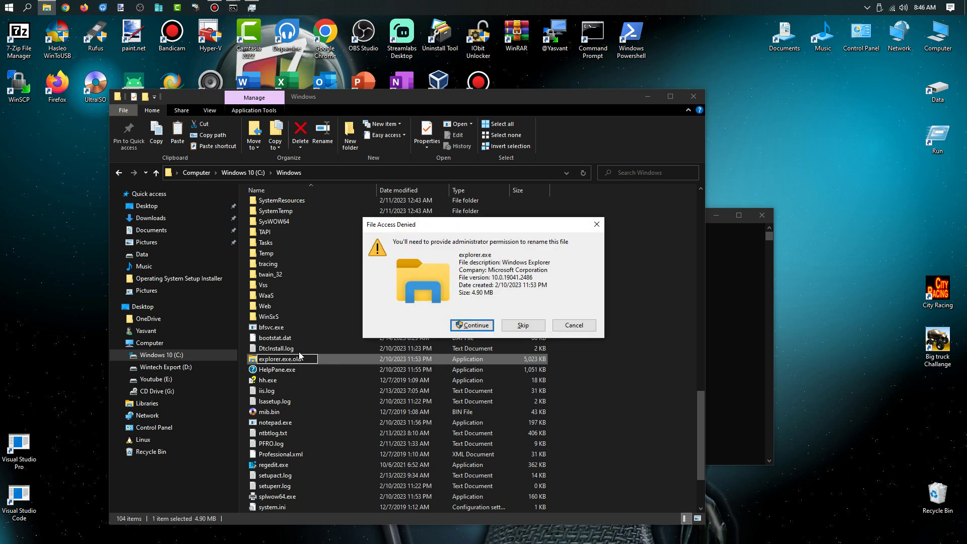
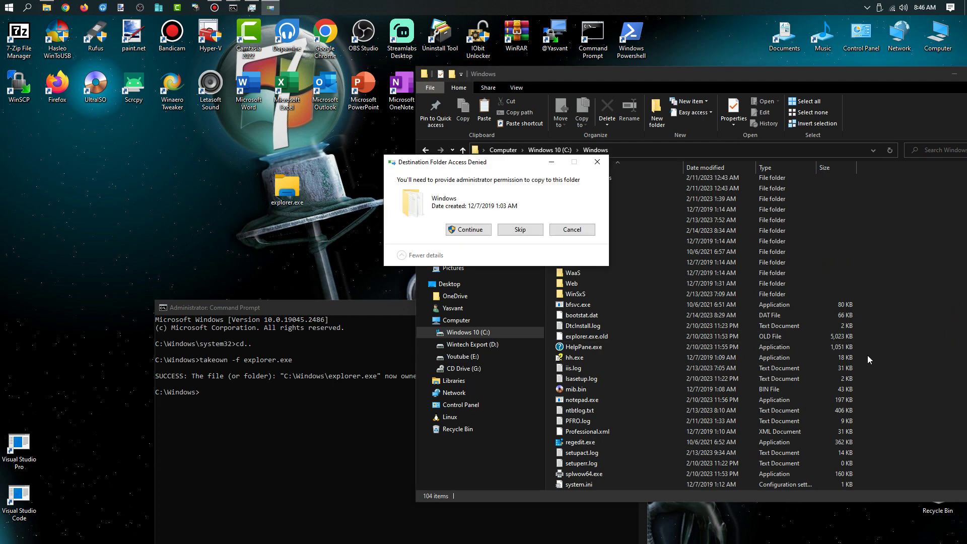
# Grant administrator permission to copy the replacement explorer.exe into C:\Windows, and refresh the folder listing
pyautogui.click(460, 233)
pyautogui.moveTo(628, 70); pyautogui.dragTo(392, 57)
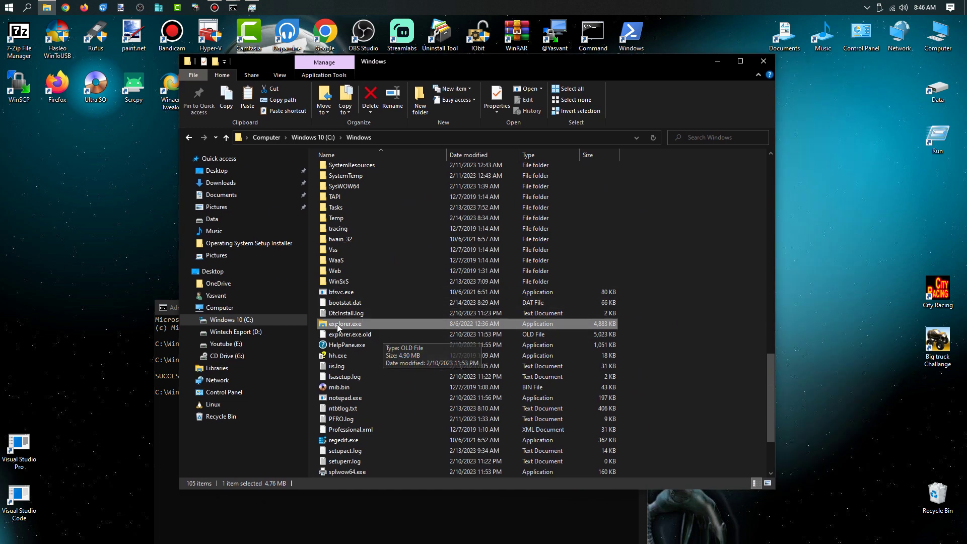
pyautogui.rightClick(689, 284)
pyautogui.click(711, 327)
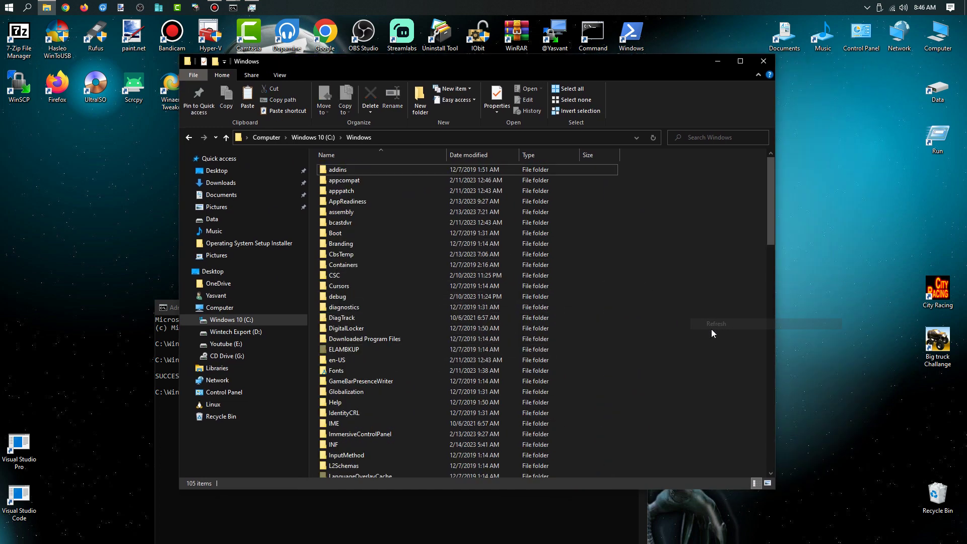
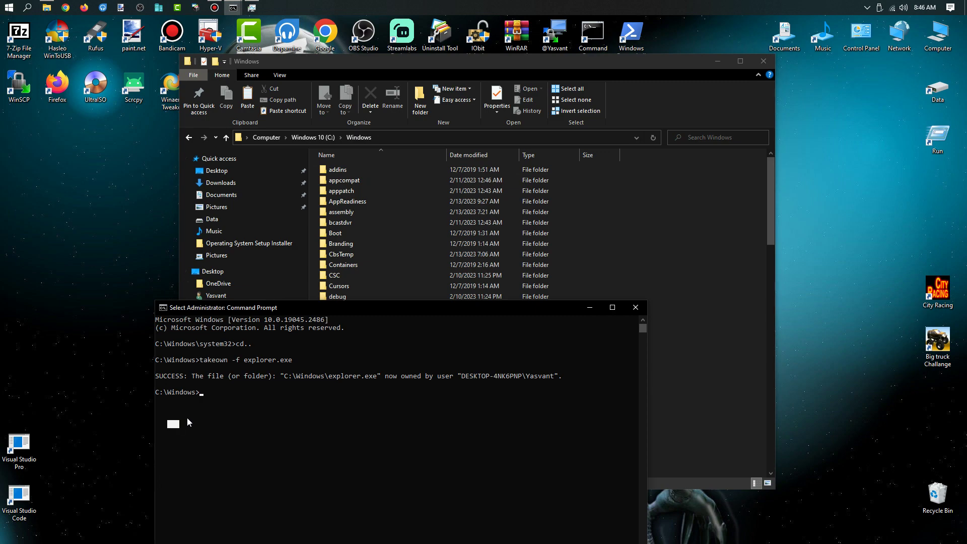
# Launch Task Manager from the command prompt and end the explorer.exe process, including the instance that restarts
pyautogui.write('taskmgr')
pyautogui.press('Return')
pyautogui.rightClick(214, 246)
pyautogui.click(276, 254)
pyautogui.click(496, 299)
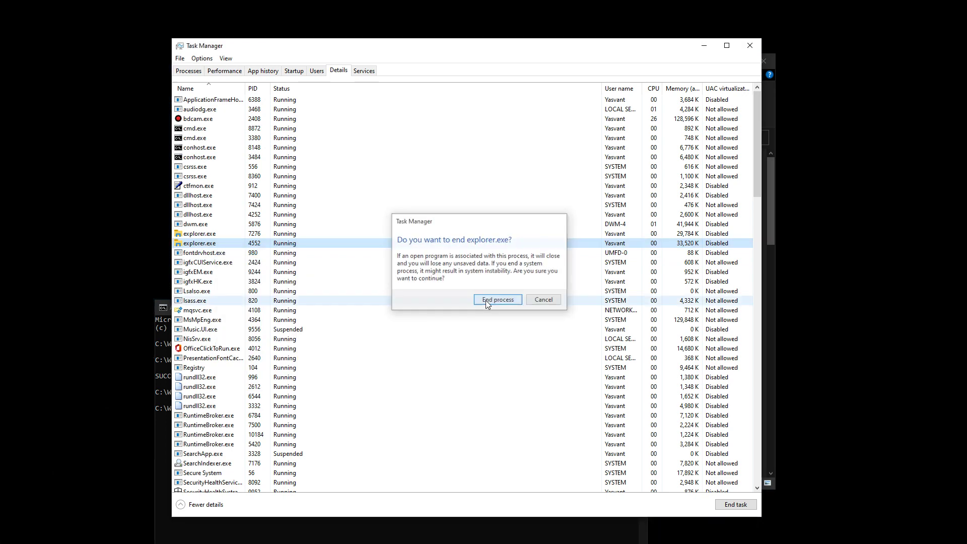
pyautogui.rightClick(214, 237)
pyautogui.click(237, 241)
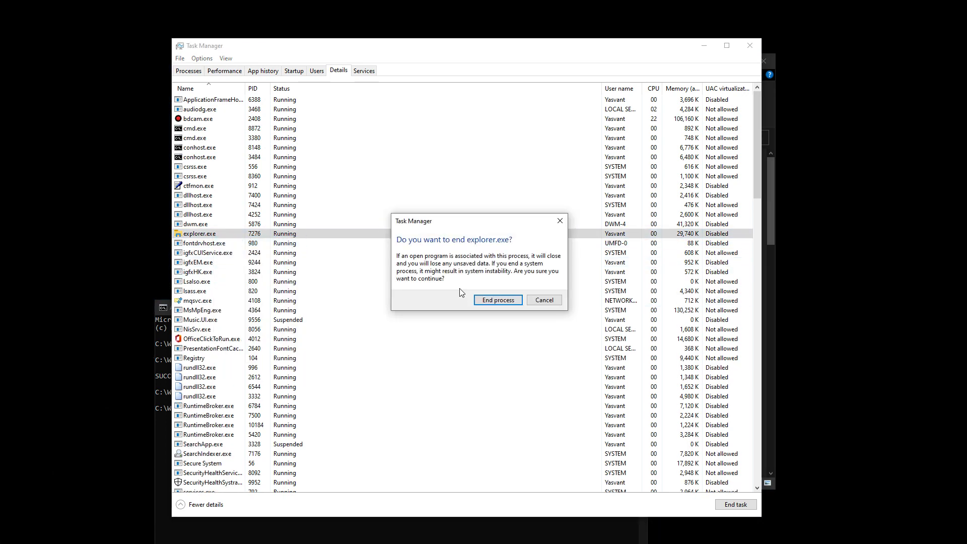
pyautogui.click(496, 300)
# Try to run C:\Windows\explorer.exe as a new task, repeating it with administrative privileges, and dismiss the error
pyautogui.click(179, 59)
pyautogui.click(190, 69)
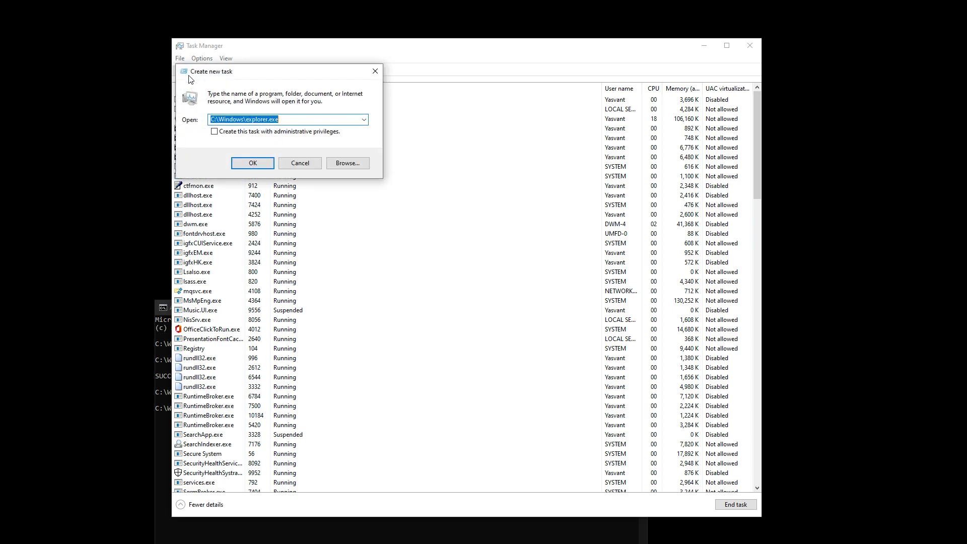
pyautogui.press('Return')
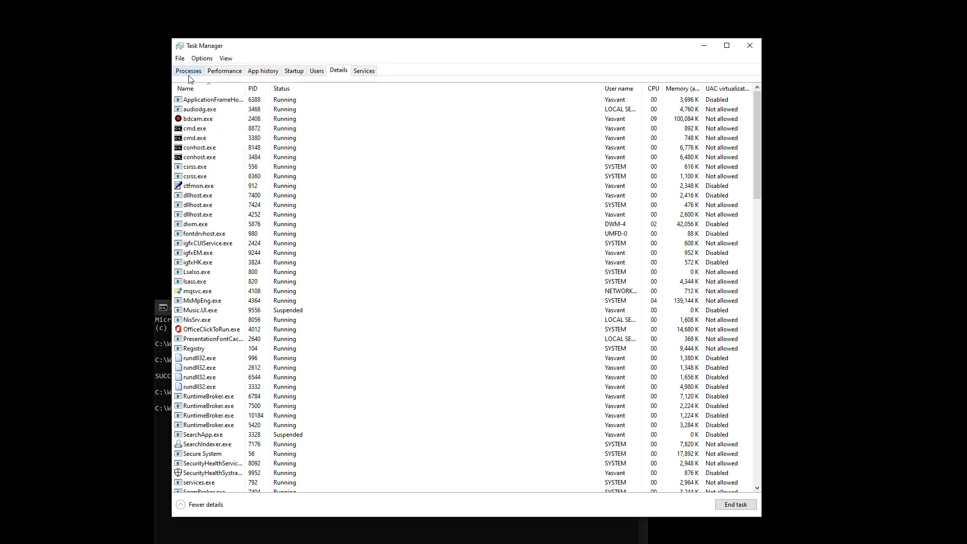
pyautogui.click(179, 59)
pyautogui.click(186, 67)
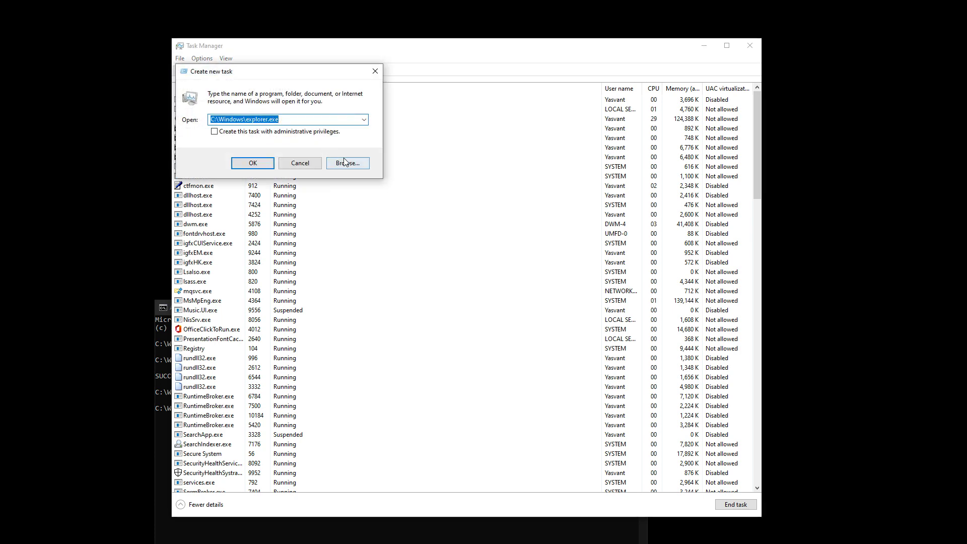
pyautogui.click(253, 161)
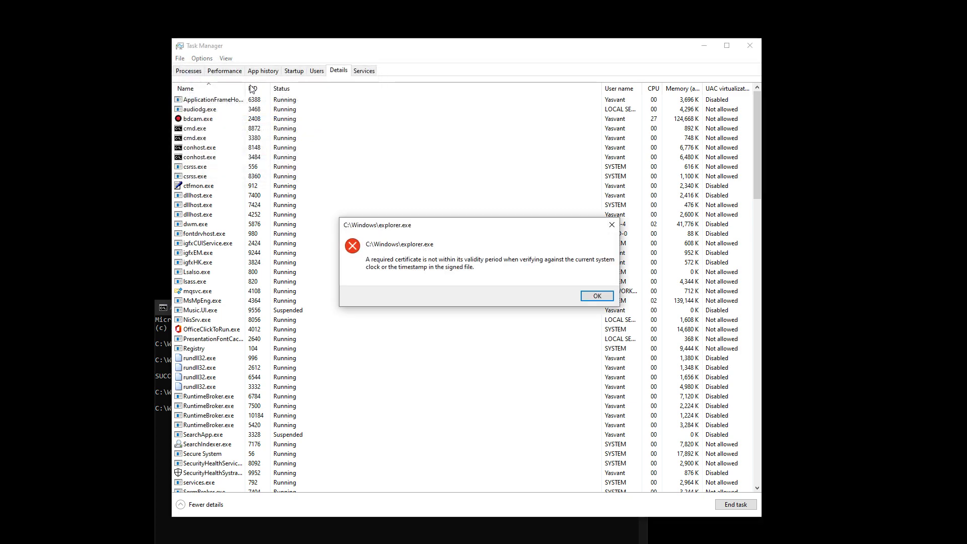
pyautogui.moveTo(447, 230); pyautogui.dragTo(574, 323)
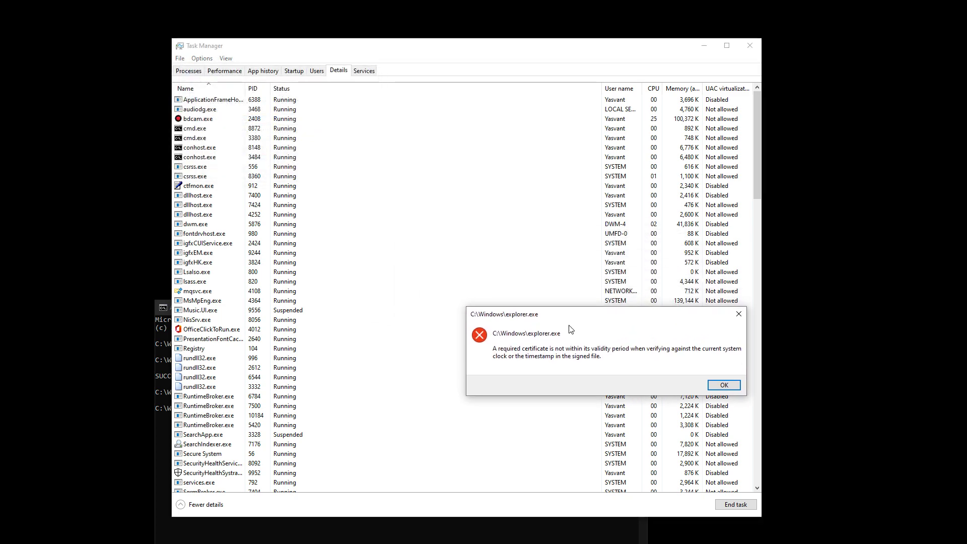
pyautogui.click(724, 385)
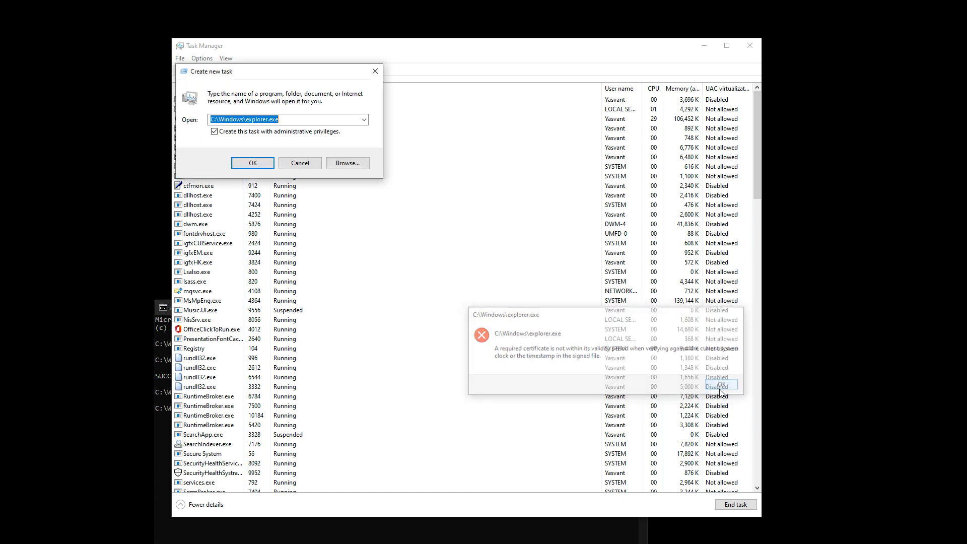
# Browse to explorer.exe in C:\Windows for the new task, try to run it with administrative privileges, and dismiss the error
pyautogui.click(344, 165)
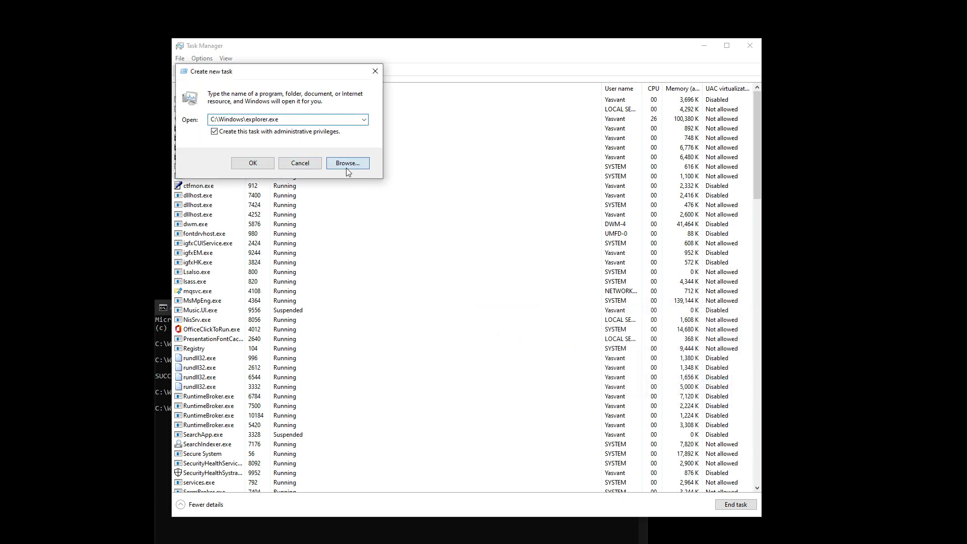
pyautogui.scroll(-15, 403, 261)
pyautogui.scroll(-8, 434, 285)
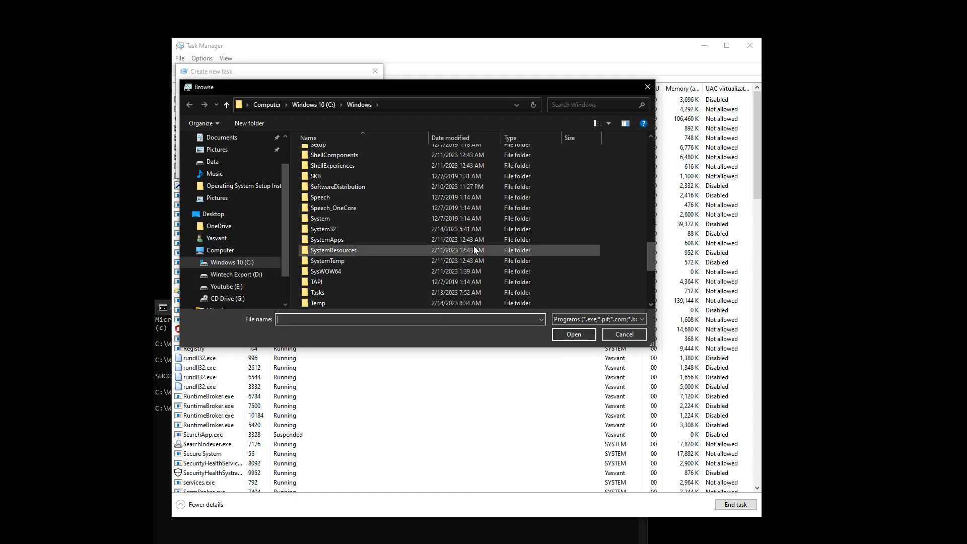
pyautogui.click(332, 228)
pyautogui.doubleClick(332, 227)
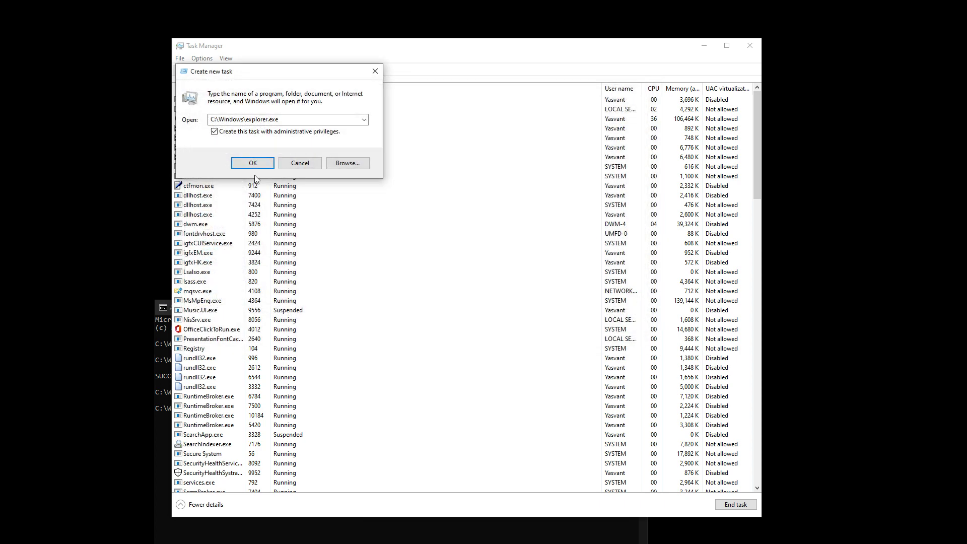
pyautogui.click(253, 162)
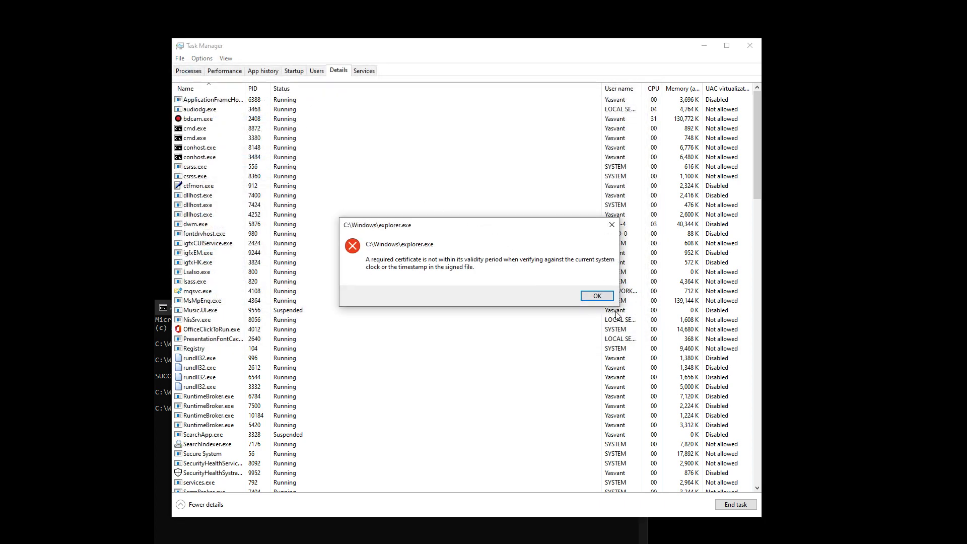
pyautogui.moveTo(452, 225); pyautogui.dragTo(607, 268)
pyautogui.click(739, 338)
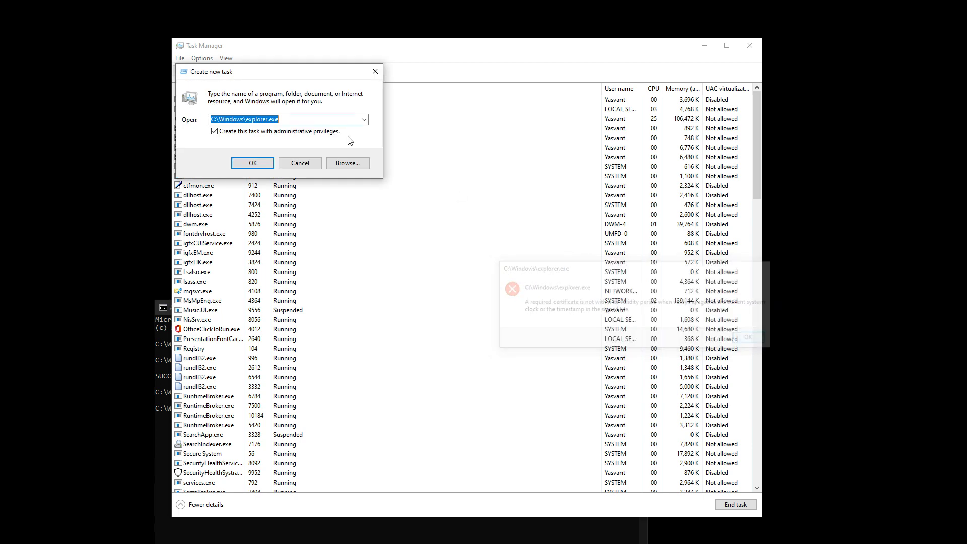
# Enter the note "not wroking :(" as the new task's program name
pyautogui.write('not wrokin')
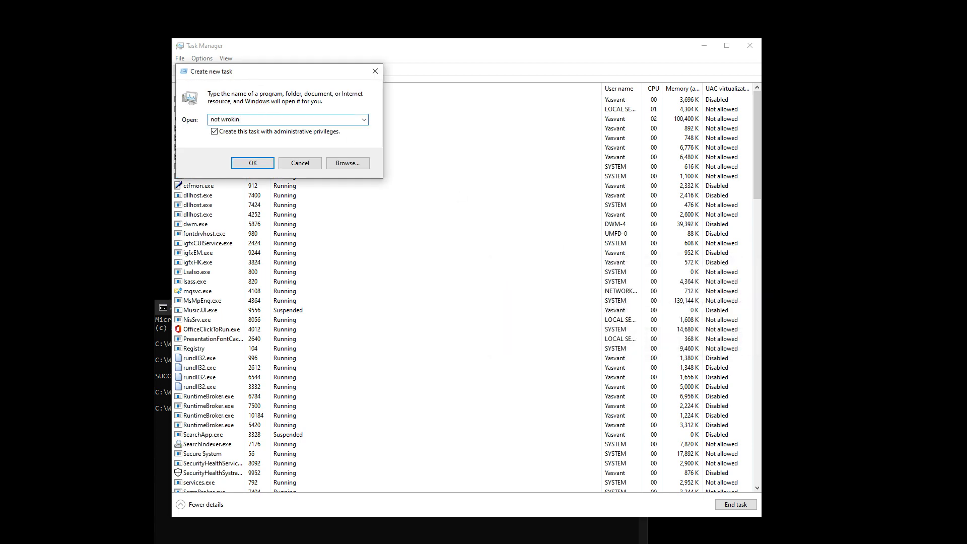
pyautogui.write('g :(')
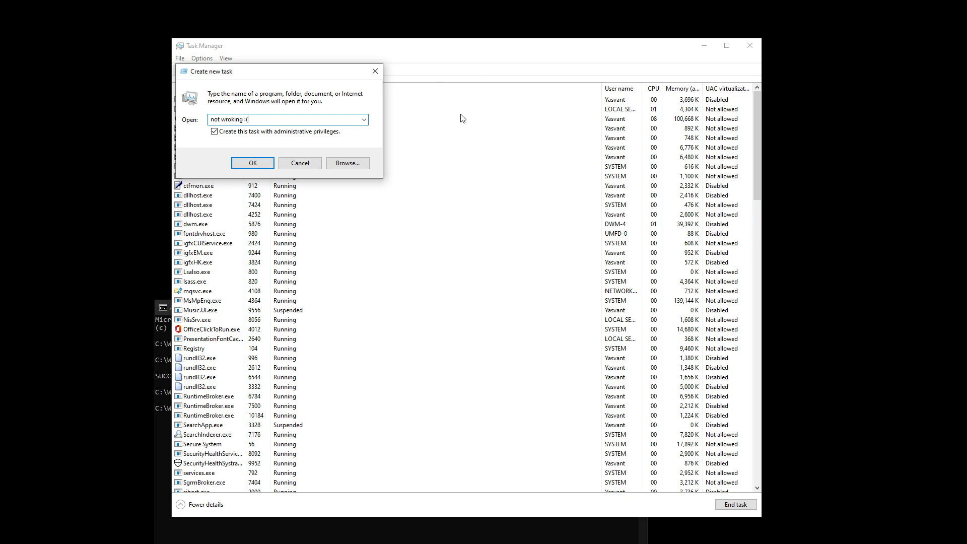
# Browse to C:\Windows for the new task and delete the replacement explorer.exe
pyautogui.click(346, 169)
pyautogui.scroll(-1, 482, 245)
pyautogui.click(347, 104)
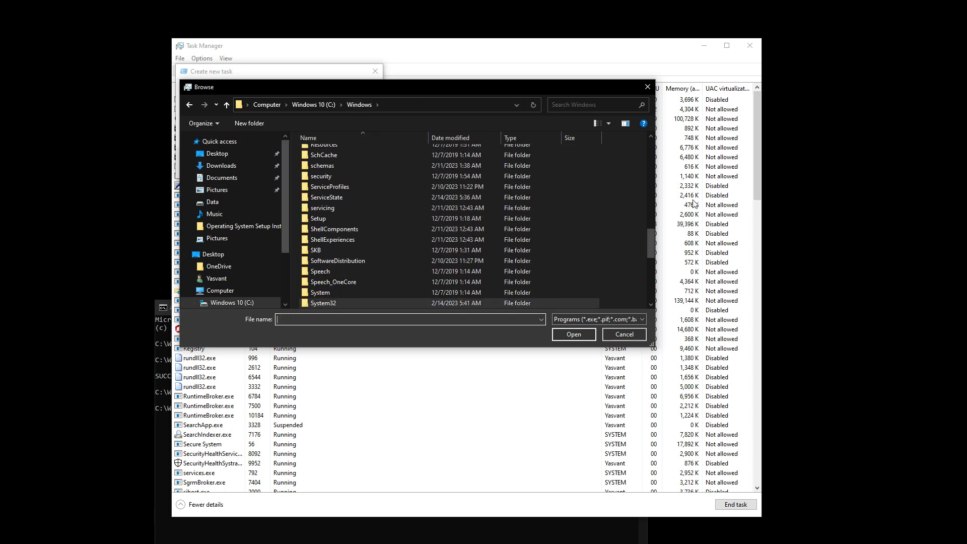
pyautogui.moveTo(649, 251); pyautogui.dragTo(648, 292)
pyautogui.click(396, 229)
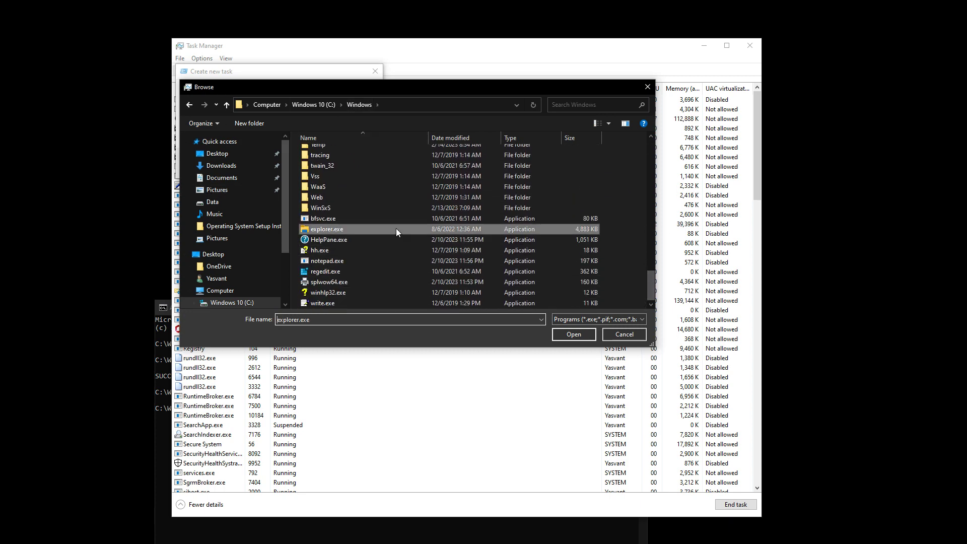
pyautogui.press('Delete')
# Show all file types in C:\Windows and open the name of explorer.exe.old for editing
pyautogui.click(579, 320)
pyautogui.click(581, 337)
pyautogui.moveTo(651, 161); pyautogui.dragTo(642, 267)
pyautogui.click(337, 285)
pyautogui.click(338, 286)
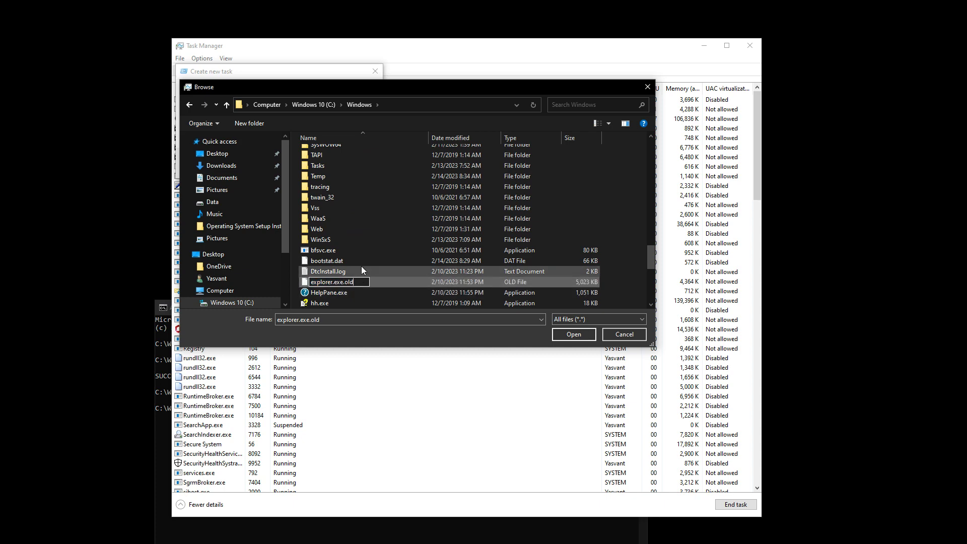
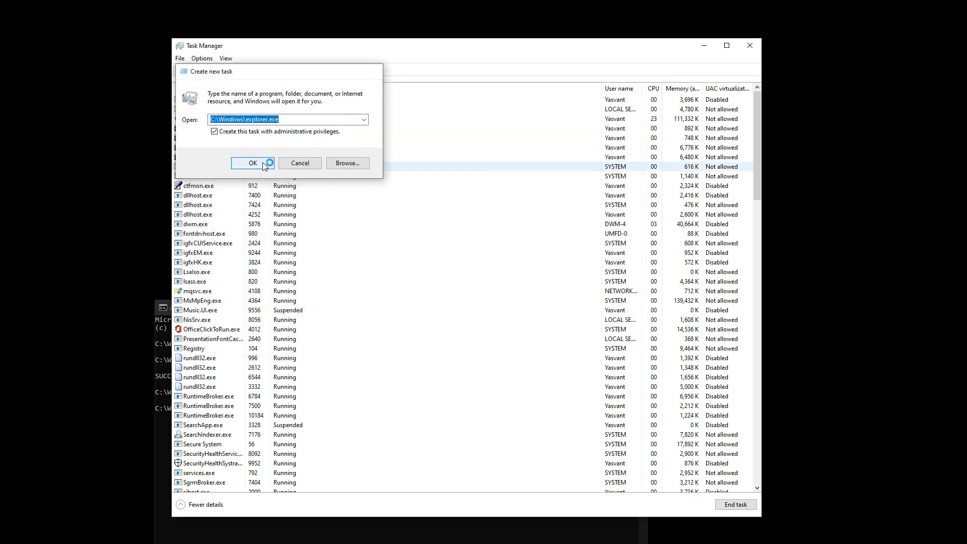
# Run C:\Windows\explorer.exe with administrative privileges as a new task and dismiss the certificate error
pyautogui.click(253, 163)
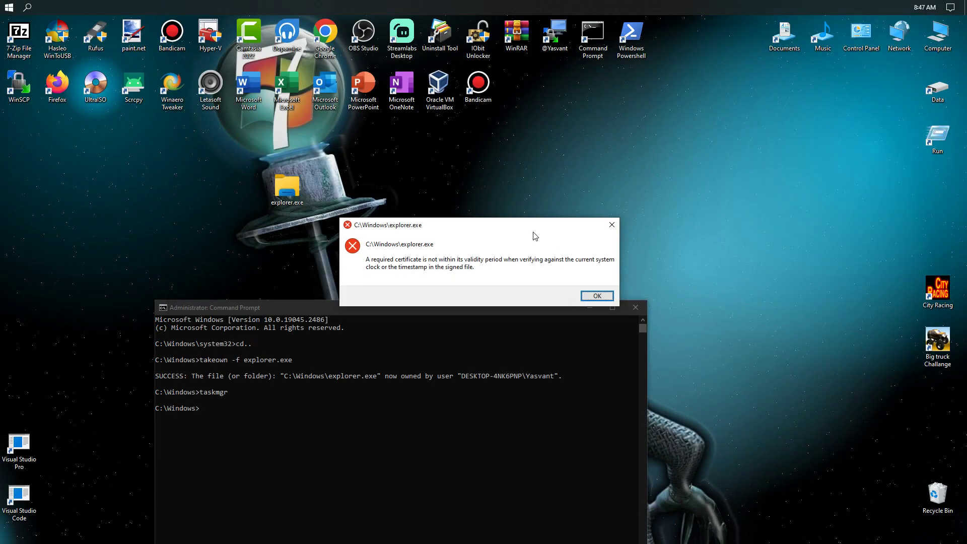
pyautogui.moveTo(534, 225); pyautogui.dragTo(236, 187)
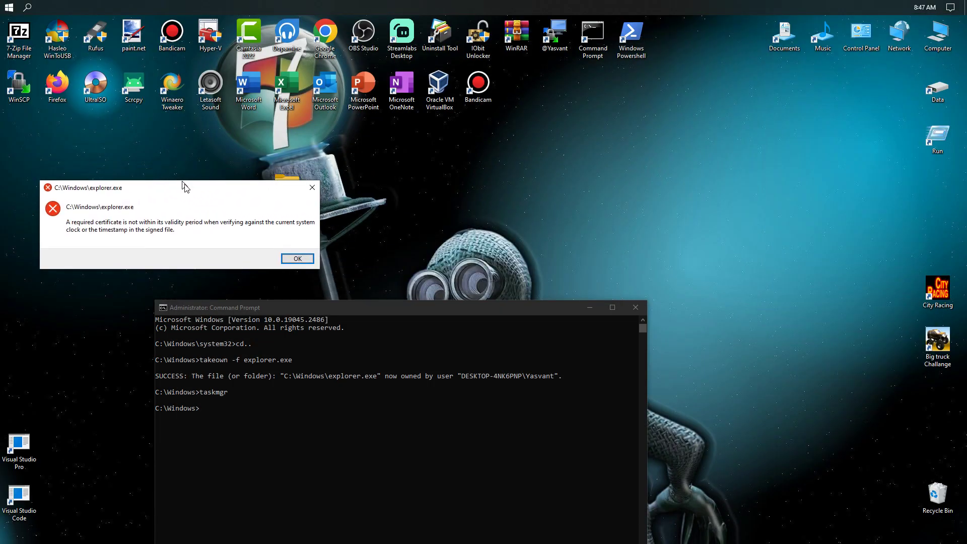
pyautogui.click(307, 259)
# Try to run the explorer.exe copy on the desktop and dismiss the error dialog
pyautogui.doubleClick(279, 184)
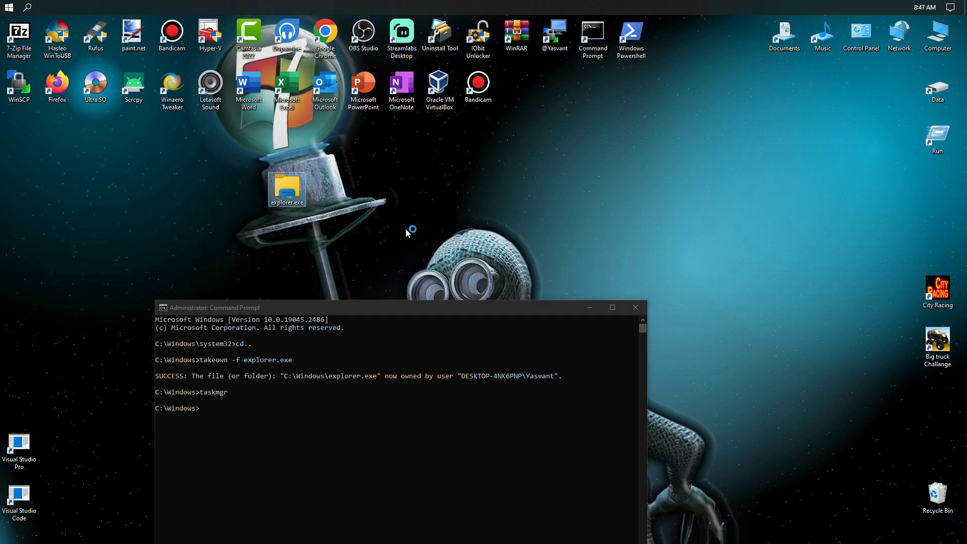
pyautogui.moveTo(440, 230); pyautogui.dragTo(726, 256)
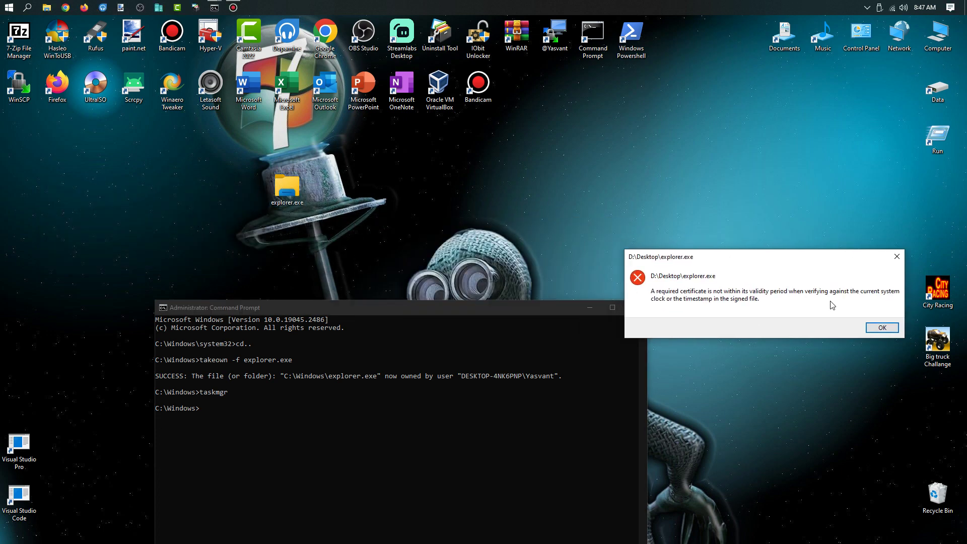
pyautogui.click(878, 327)
# Run winver from the Command Prompt and move the About Windows dialog beside the console window
pyautogui.moveTo(501, 304); pyautogui.dragTo(545, 235)
pyautogui.write('winve')
pyautogui.press('Return')
pyautogui.write('re')
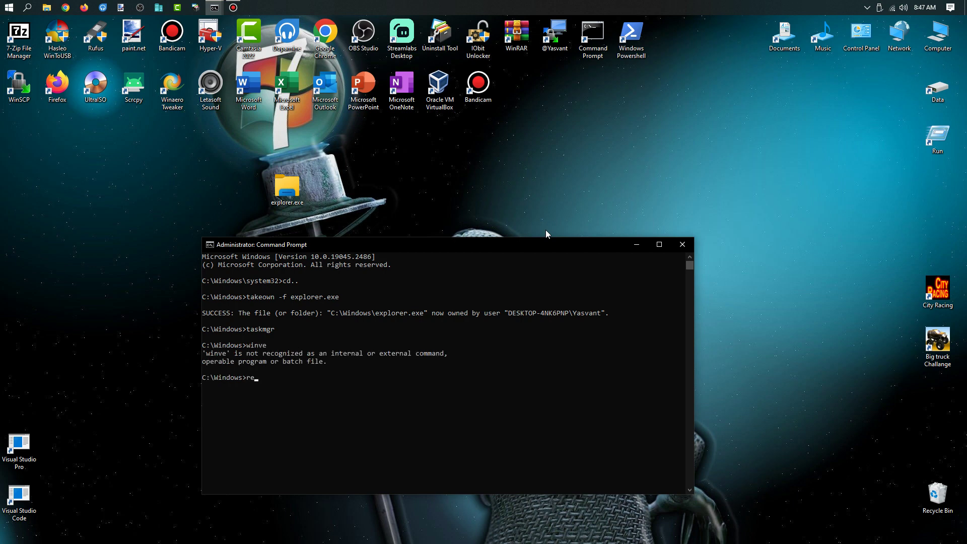
pyautogui.write('einver')
pyautogui.press('Return')
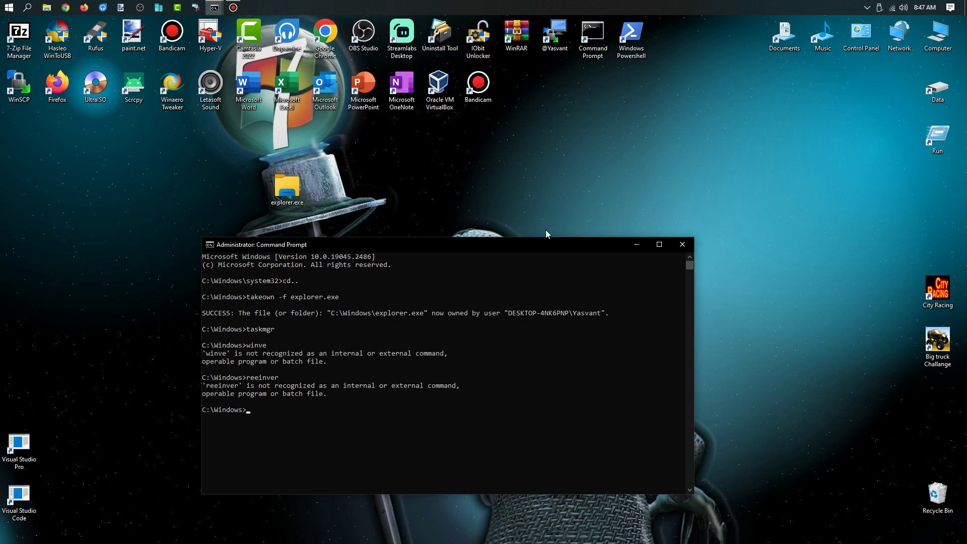
pyautogui.write('einver')
pyautogui.press('Return')
pyautogui.write('winver')
pyautogui.press('Return')
pyautogui.moveTo(108, 25); pyautogui.dragTo(711, 254)
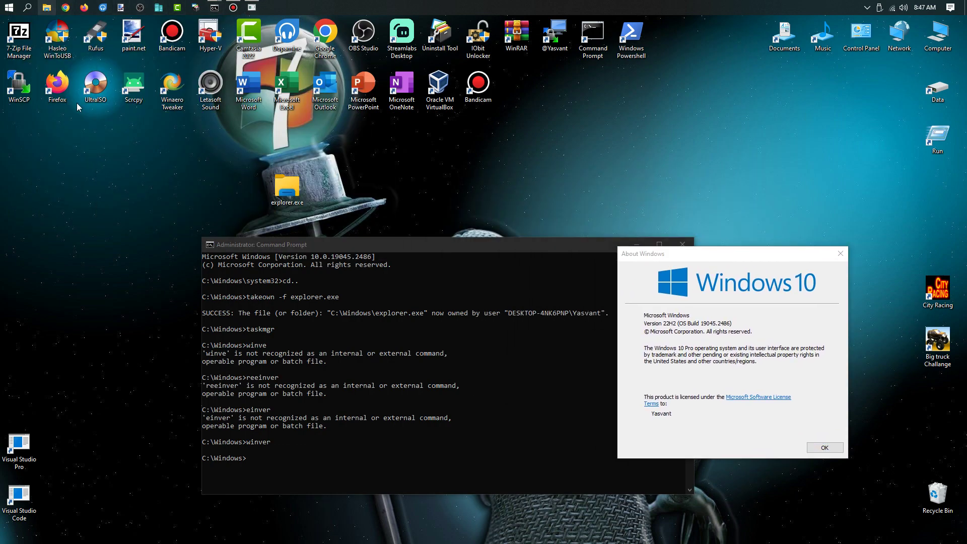
# Open File Explorer and rearrange its window, the Command Prompt and the About Windows dialog on the desktop
pyautogui.press('super+e')
pyautogui.moveTo(431, 62); pyautogui.dragTo(171, 182)
pyautogui.moveTo(543, 249); pyautogui.dragTo(830, 40)
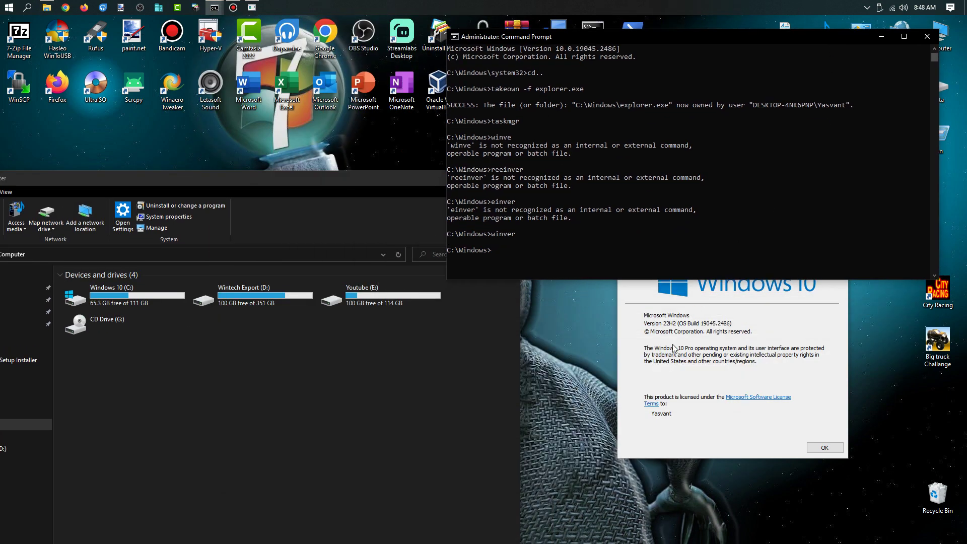
pyautogui.click(673, 355)
pyautogui.moveTo(688, 253); pyautogui.dragTo(687, 319)
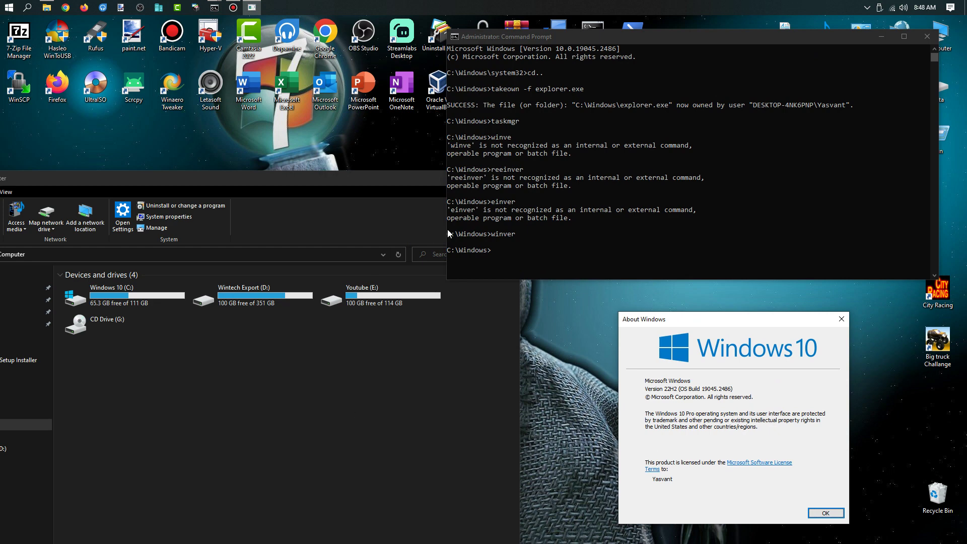
pyautogui.click(341, 172)
pyautogui.moveTo(376, 184); pyautogui.dragTo(642, 98)
# Close File Explorer, the Command Prompt and the About Windows dialog
pyautogui.click(775, 92)
pyautogui.click(926, 37)
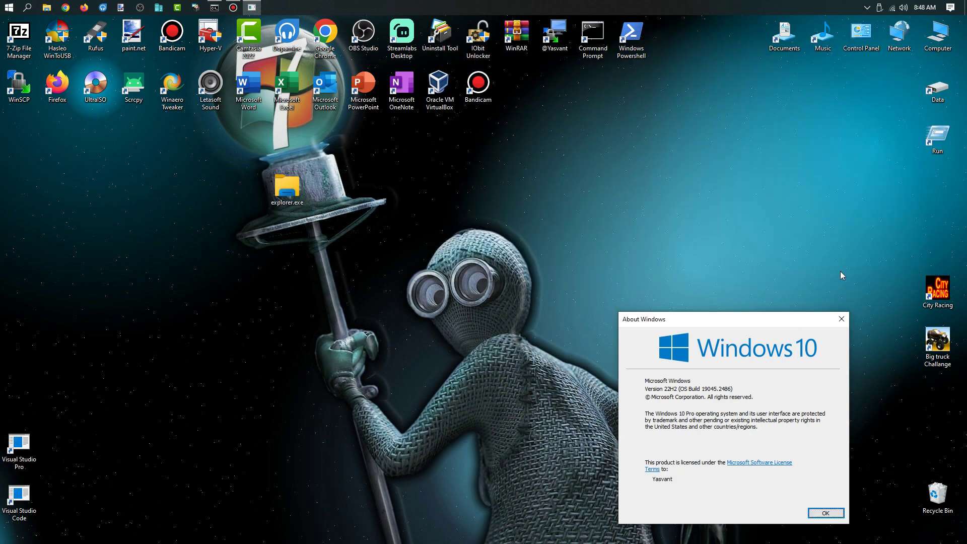
pyautogui.click(841, 315)
pyautogui.moveTo(685, 216); pyautogui.dragTo(311, 458)
pyautogui.moveTo(337, 397); pyautogui.dragTo(465, 296)
pyautogui.moveTo(650, 172); pyautogui.dragTo(366, 476)
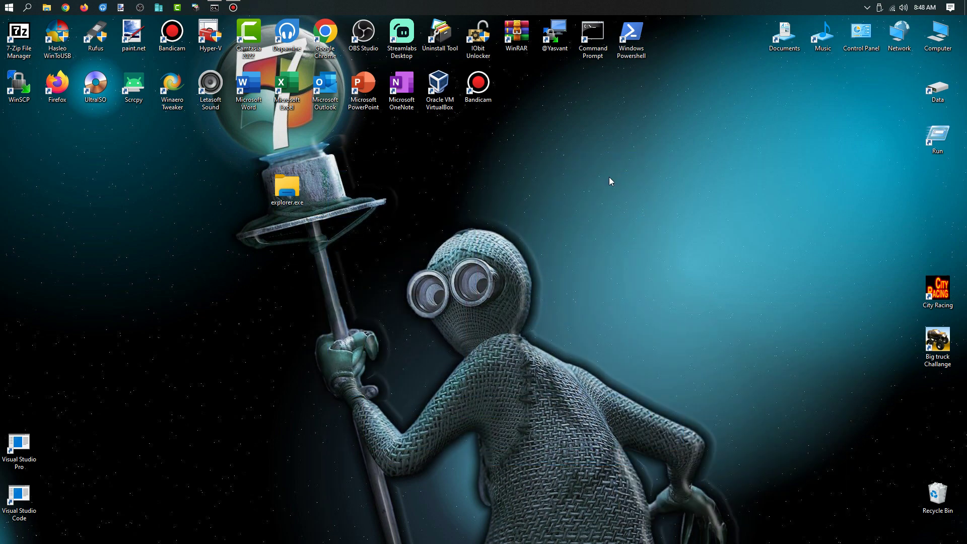
pyautogui.moveTo(582, 215); pyautogui.dragTo(336, 468)
pyautogui.moveTo(611, 182); pyautogui.dragTo(429, 479)
# Remove the explorer.exe copy from the desktop
pyautogui.moveTo(380, 156); pyautogui.dragTo(939, 90)
pyautogui.moveTo(227, 458); pyautogui.dragTo(646, 206)
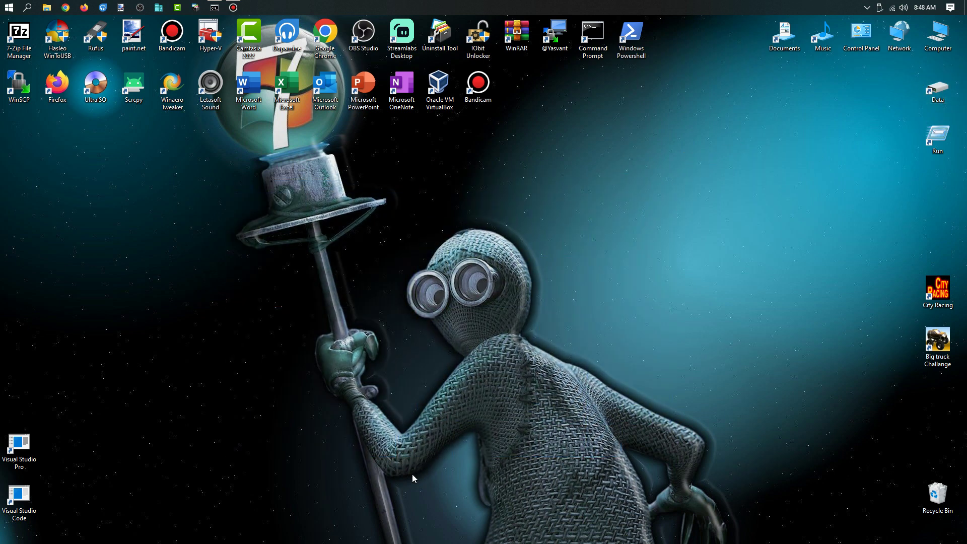